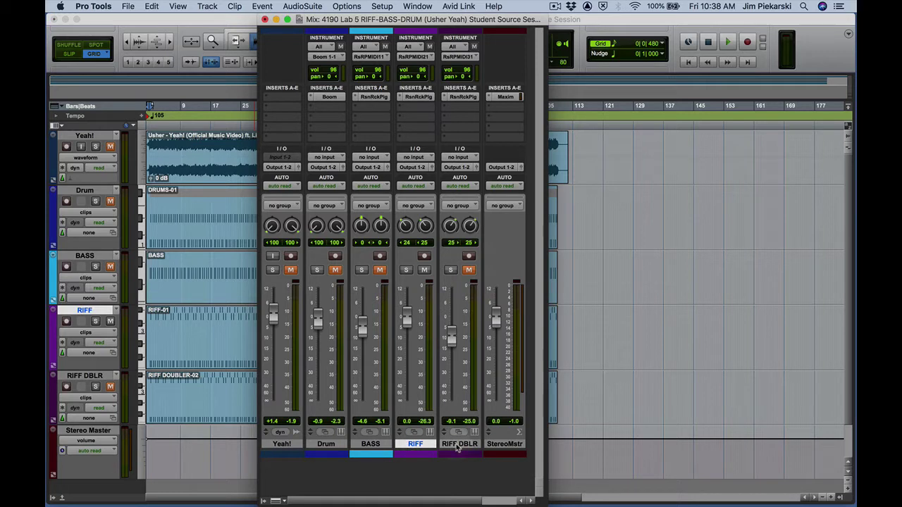
Open the Reason Rack plugin inserted on the RIFF track and reposition its window
{"action": "left_click", "coordinate": [457, 445]}
{"action": "left_click", "coordinate": [416, 446]}
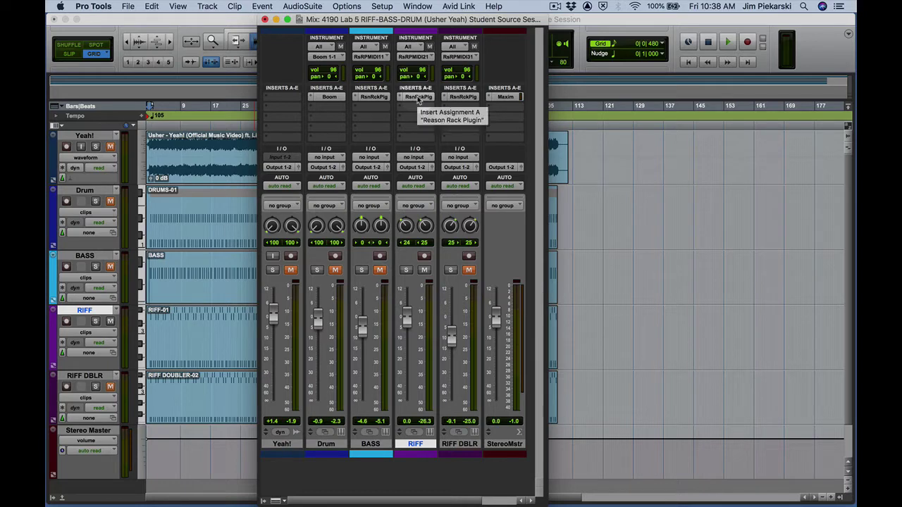
{"action": "left_click", "coordinate": [416, 97]}
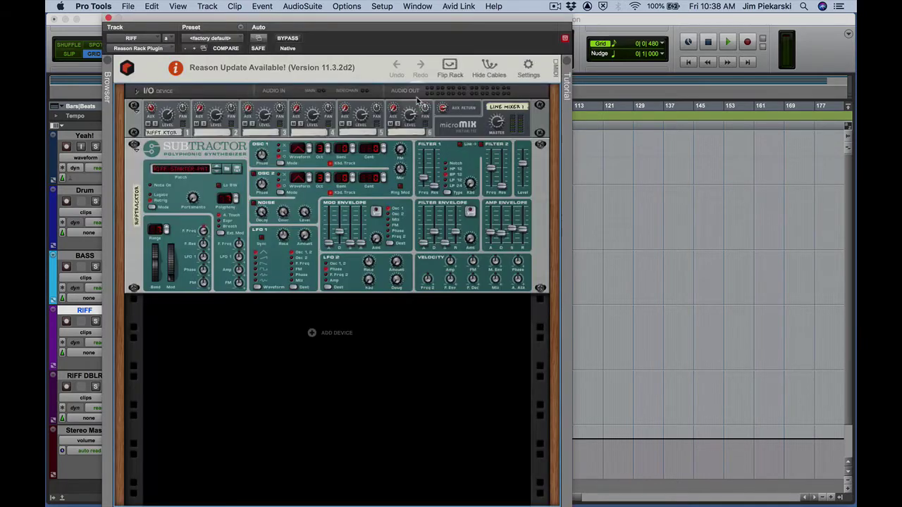
{"action": "left_click_drag", "start_coordinate": [367, 24], "coordinate": [407, 24]}
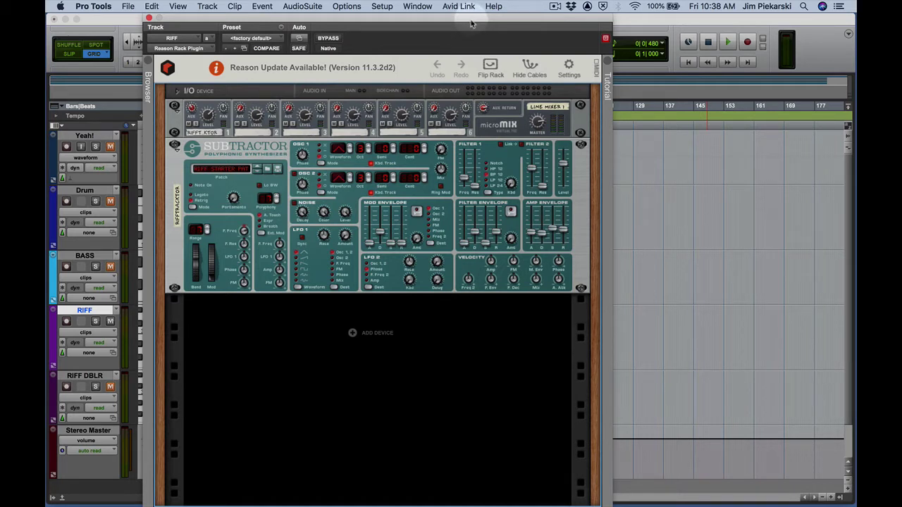
Switch to Finder and try to load RIFF STARTER PATCH.zyp from the session folder onto the Subtractor
{"action": "key", "text": "super+Tab"}
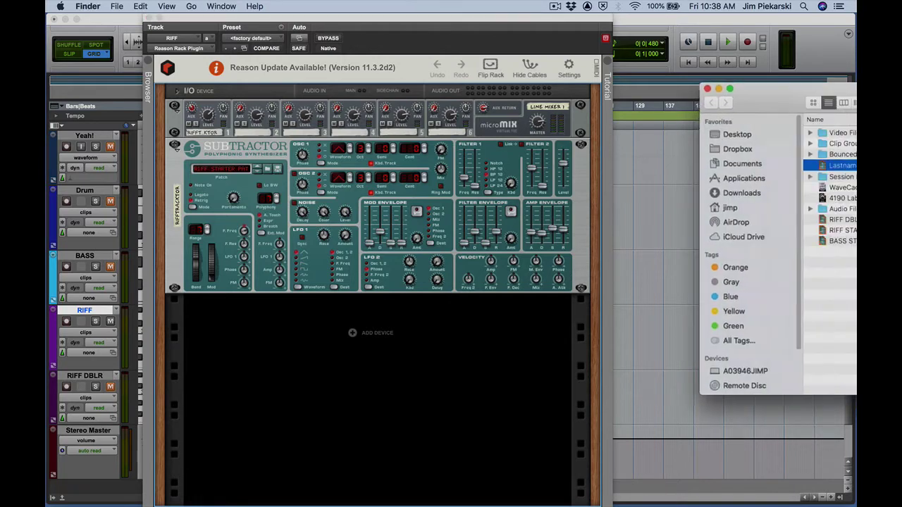
{"action": "left_click_drag", "start_coordinate": [568, 64], "coordinate": [348, 41]}
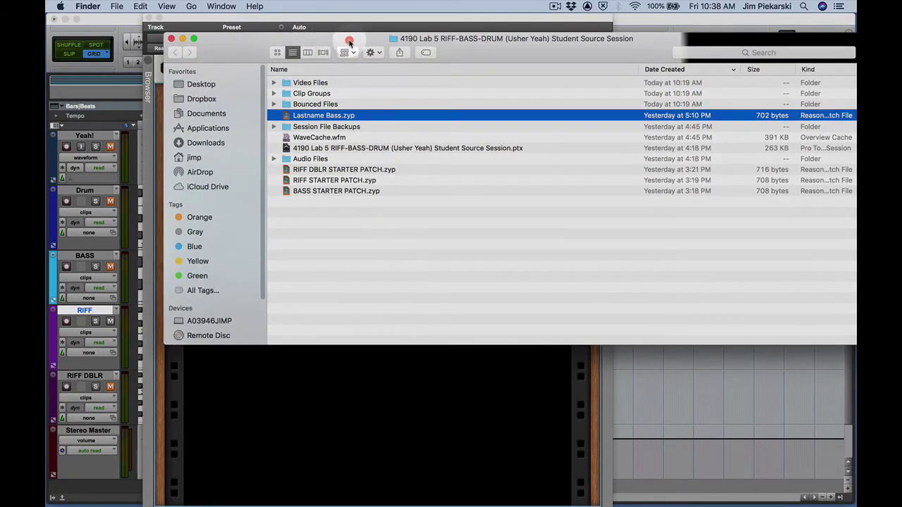
{"action": "left_click", "coordinate": [288, 182]}
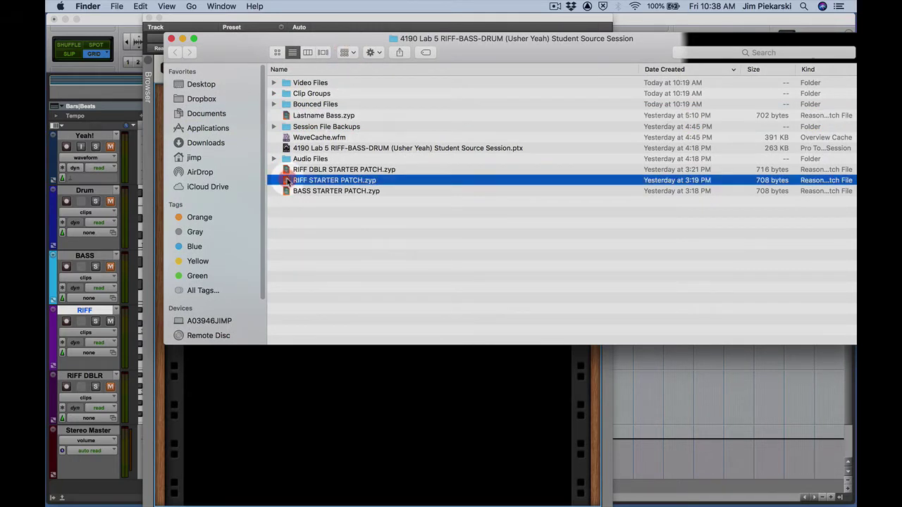
{"action": "left_click_drag", "start_coordinate": [250, 43], "coordinate": [675, 54]}
{"action": "left_click_drag", "start_coordinate": [713, 196], "coordinate": [473, 195]}
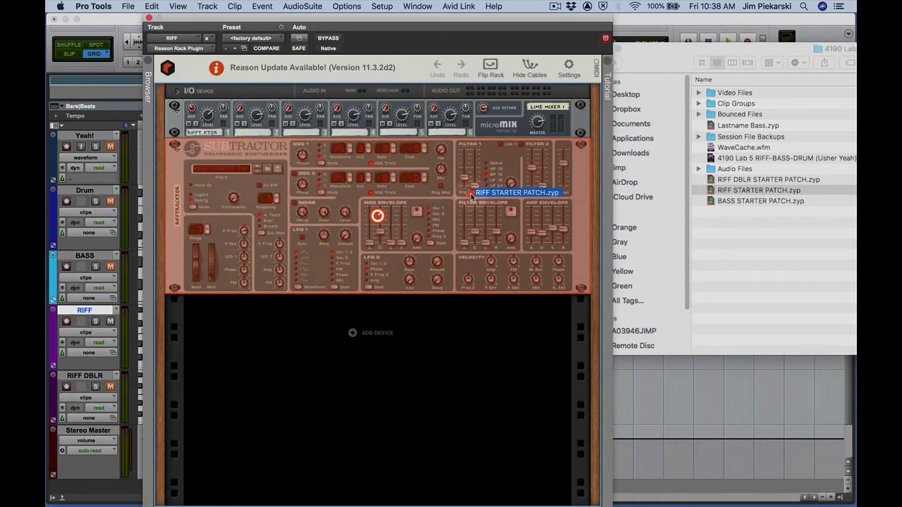
{"action": "left_click_drag", "start_coordinate": [473, 197], "coordinate": [472, 198]}
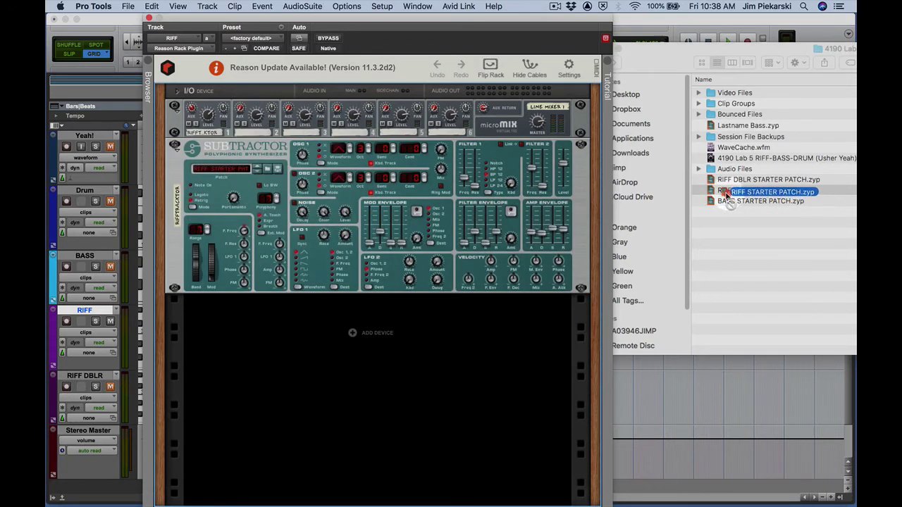
{"action": "left_click", "coordinate": [647, 60]}
{"action": "left_click", "coordinate": [624, 36]}
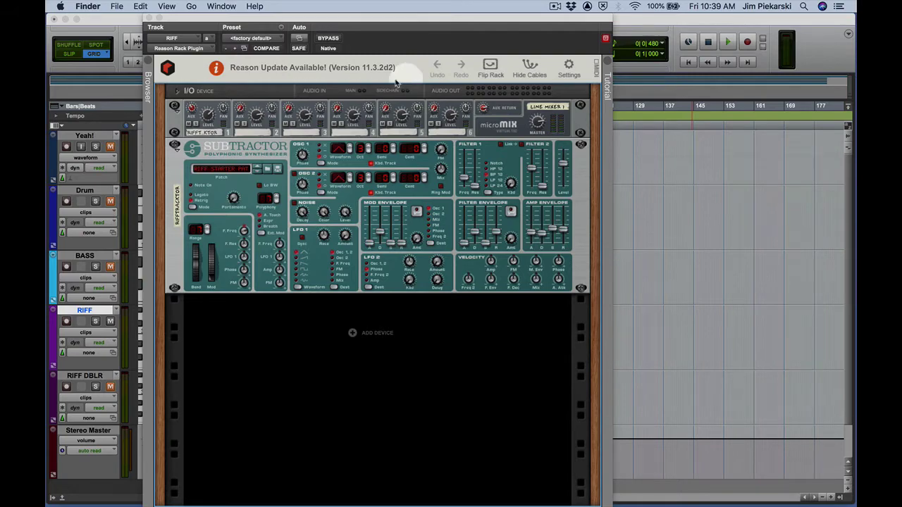
During playback, set Osc 1 to a sawtooth waveform at octave 5 and enable Osc 2 with the same waveform and octave
{"action": "left_click_drag", "start_coordinate": [372, 23], "coordinate": [409, 23]}
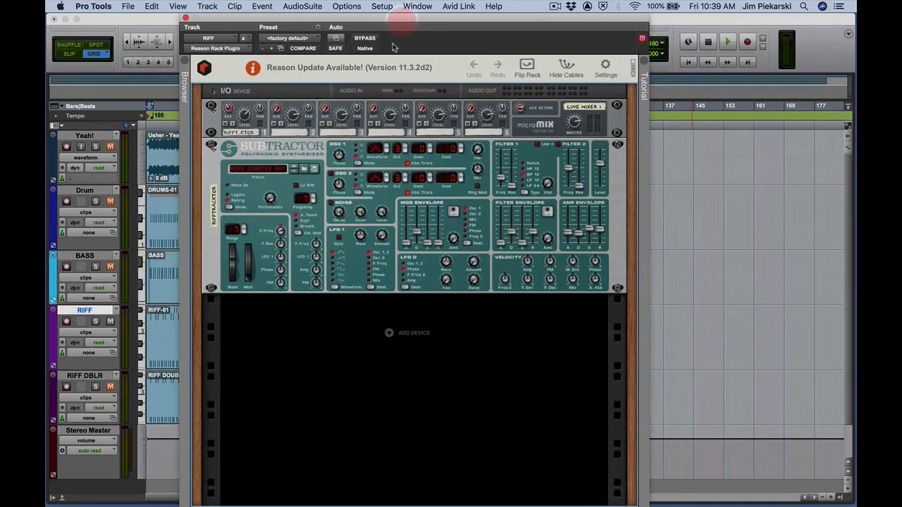
{"action": "key", "text": "space"}
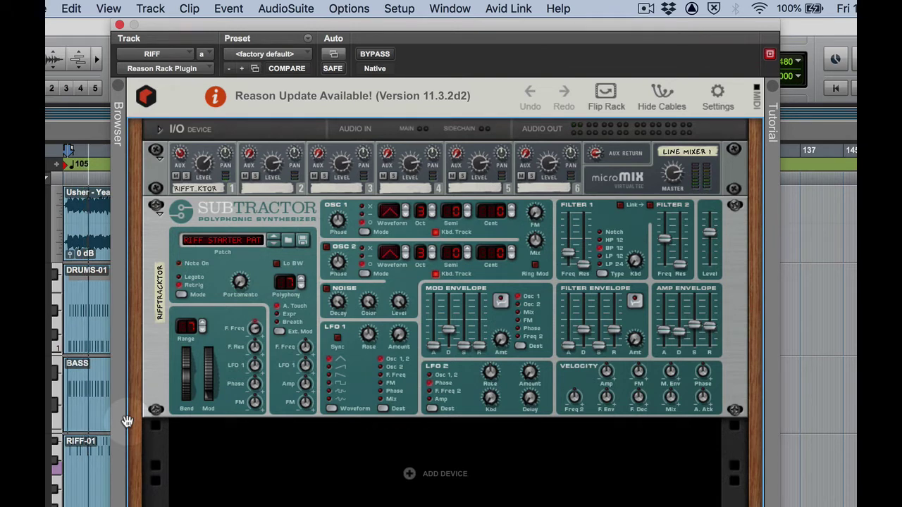
{"action": "left_click", "coordinate": [432, 210]}
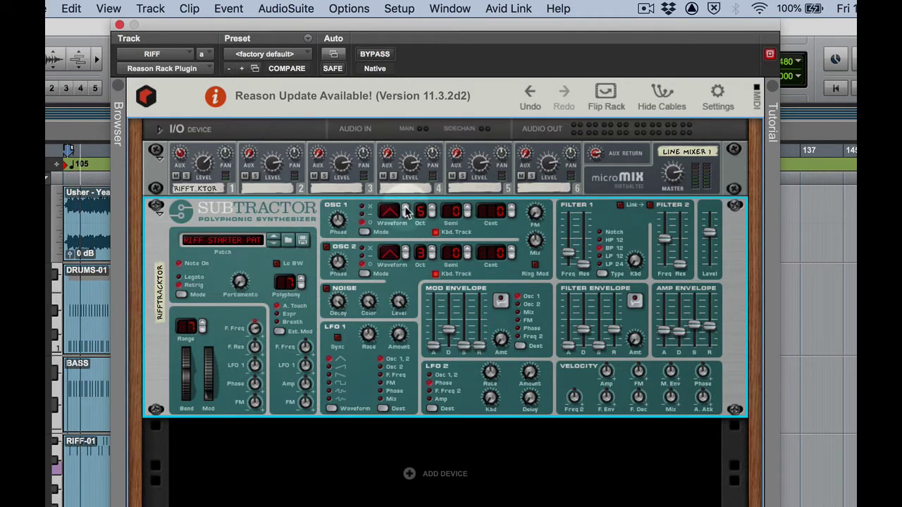
{"action": "left_click_drag", "start_coordinate": [395, 208], "coordinate": [396, 225]}
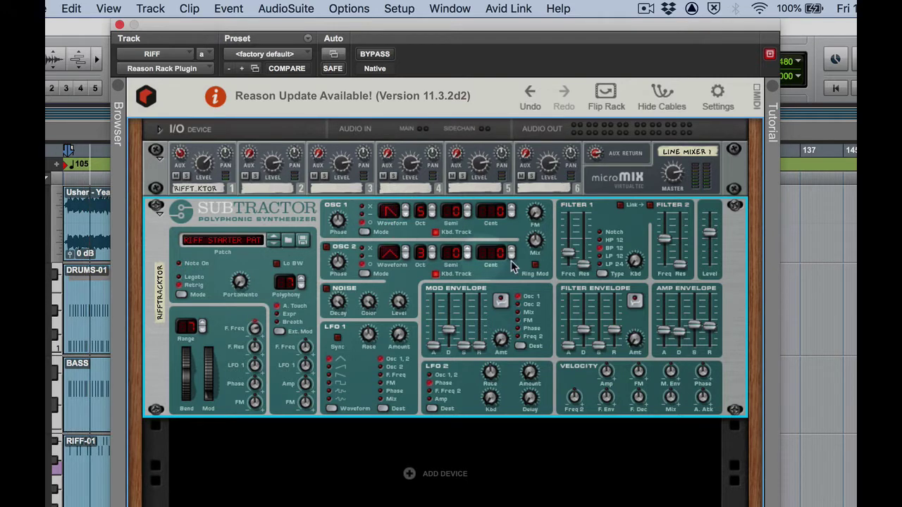
{"action": "left_click", "coordinate": [327, 248]}
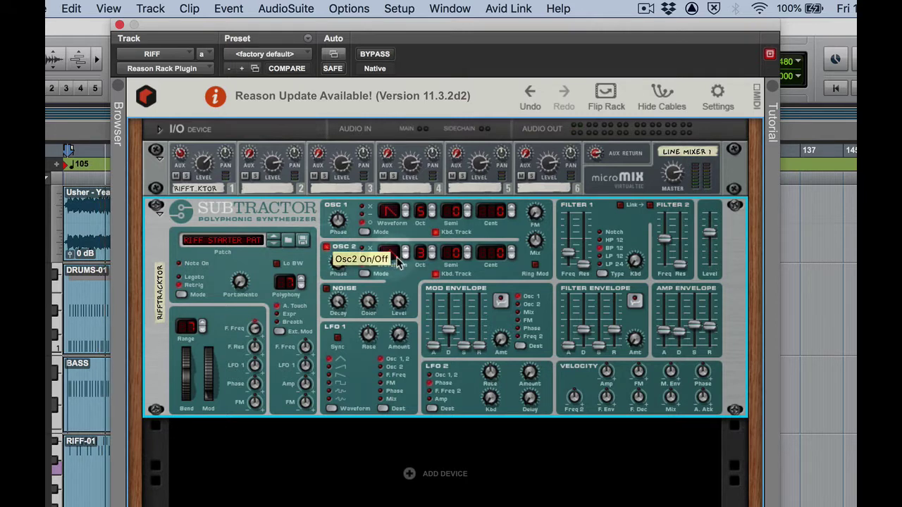
{"action": "left_click", "coordinate": [433, 251]}
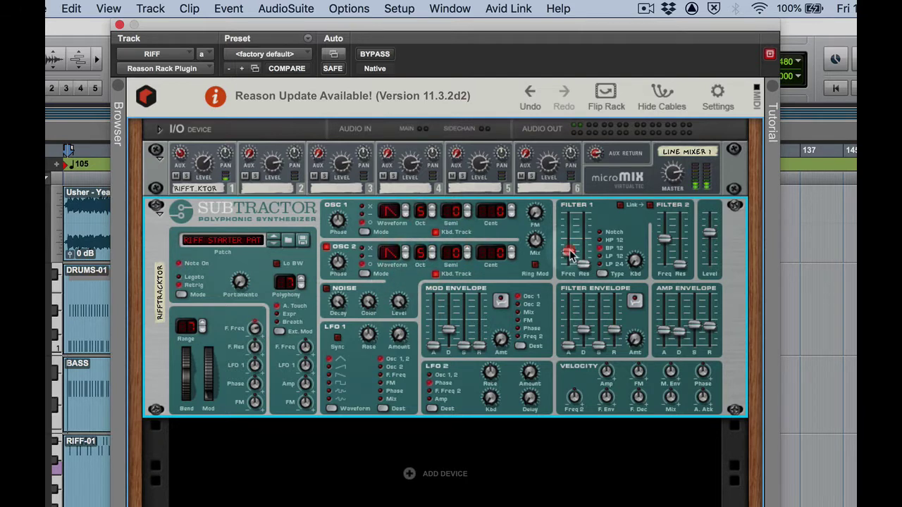
Raise the Filter 1 frequency to 127, compare the filter types and choose LP 12
{"action": "left_click_drag", "start_coordinate": [571, 255], "coordinate": [578, 213]}
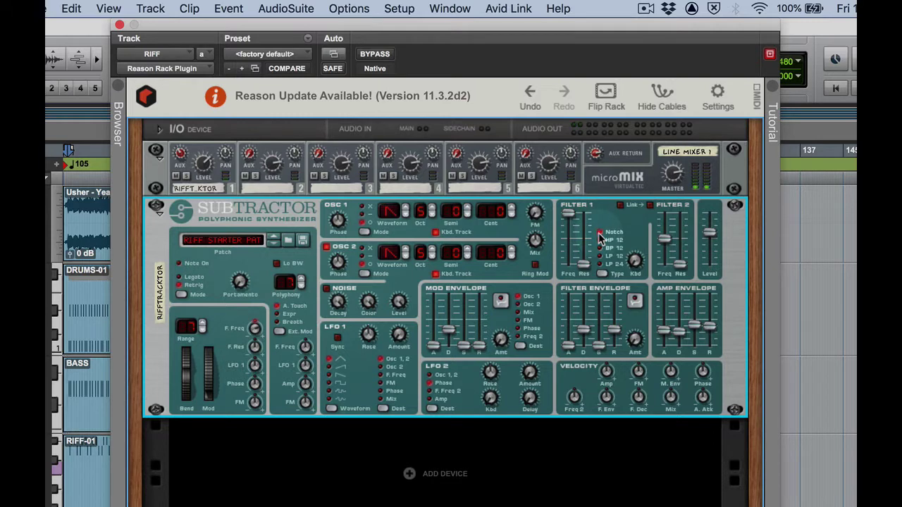
{"action": "mouse_move", "coordinate": [570, 214]}
{"action": "left_mouse_down"}
{"action": "mouse_move", "coordinate": [571, 282]}
{"action": "mouse_move", "coordinate": [572, 222]}
{"action": "left_mouse_up"}
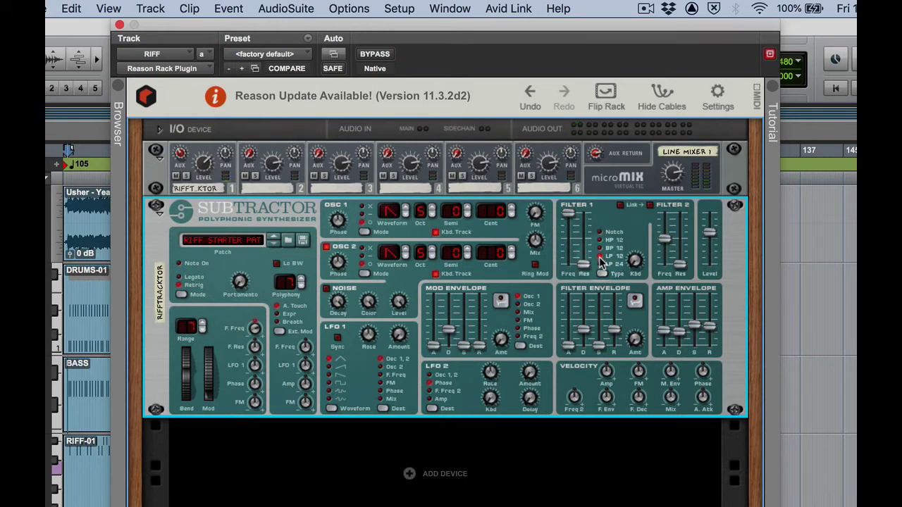
{"action": "left_click", "coordinate": [600, 265]}
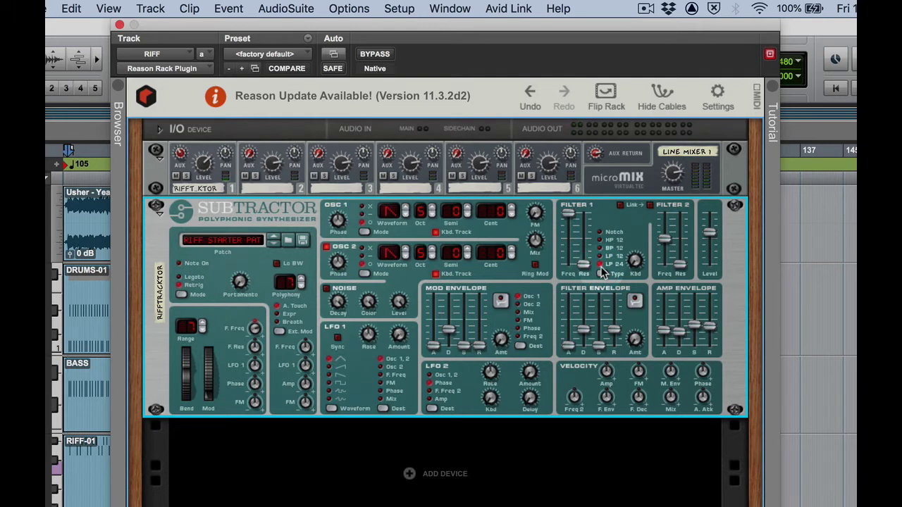
{"action": "left_click", "coordinate": [599, 233]}
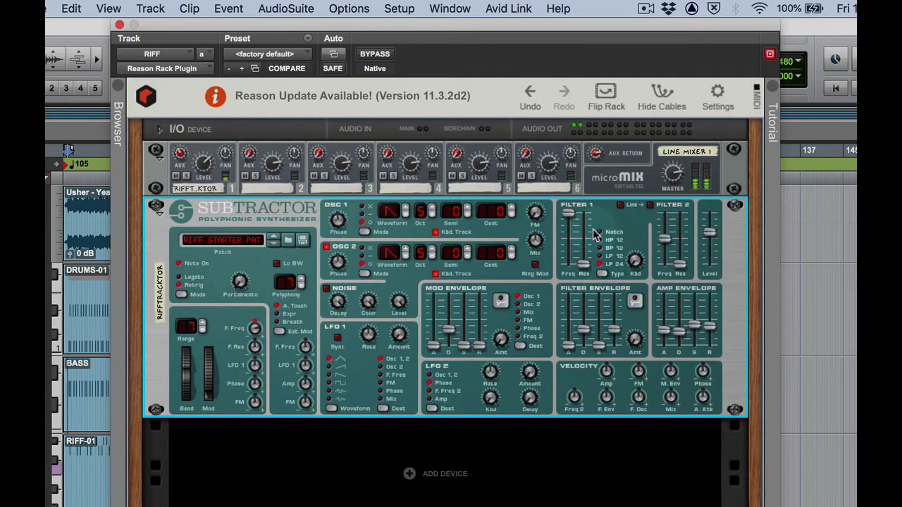
{"action": "left_click", "coordinate": [600, 264]}
{"action": "mouse_move", "coordinate": [569, 213]}
{"action": "left_mouse_down"}
{"action": "mouse_move", "coordinate": [570, 249]}
{"action": "mouse_move", "coordinate": [578, 215]}
{"action": "left_mouse_up"}
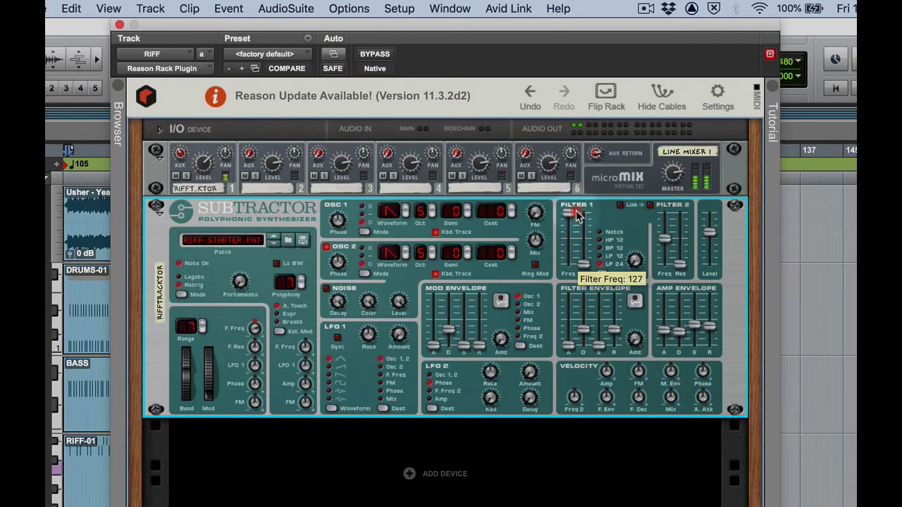
{"action": "left_click", "coordinate": [600, 256]}
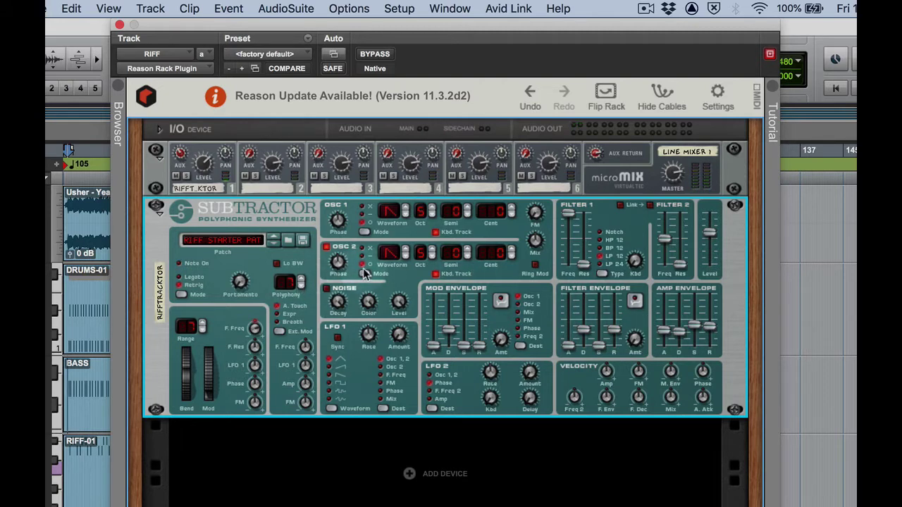
Detune the oscillators by setting Osc 1 to 8 cents and Osc 2 to -8 cents
{"action": "left_click", "coordinate": [511, 211]}
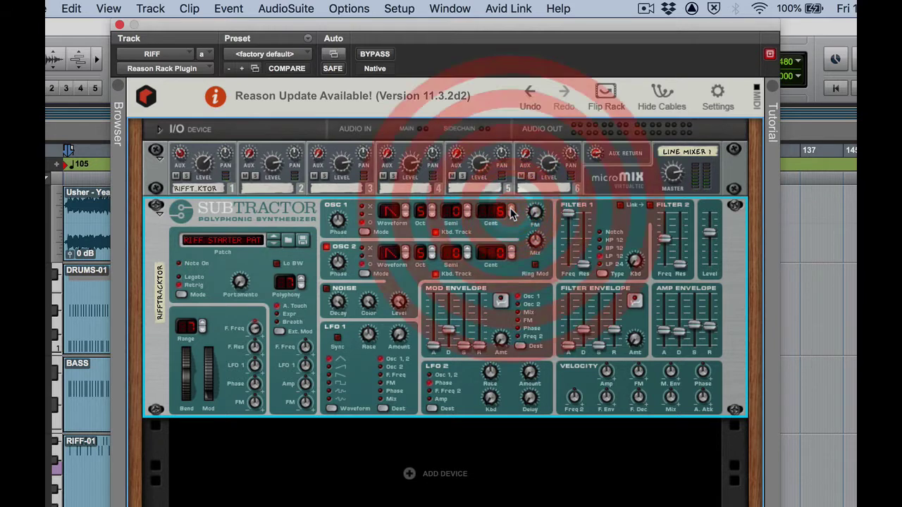
{"action": "left_click", "coordinate": [511, 211]}
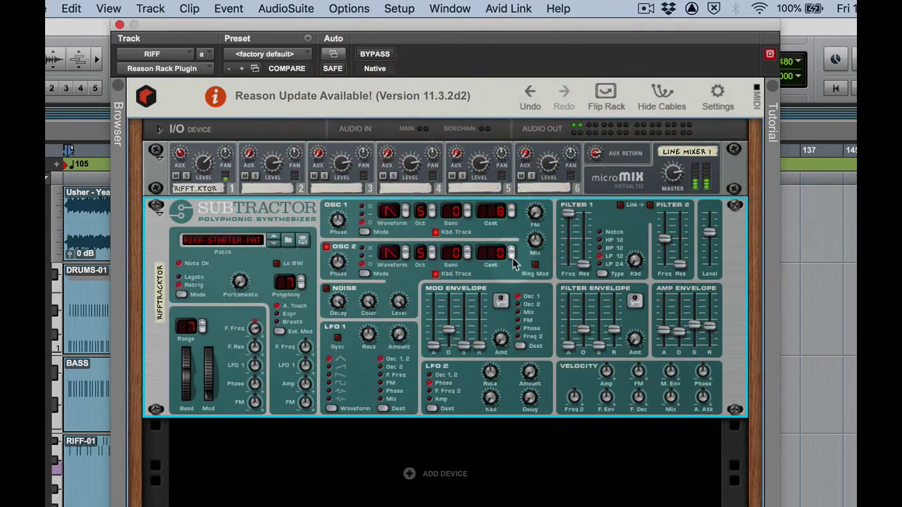
{"action": "left_click", "coordinate": [511, 258]}
{"action": "left_click", "coordinate": [512, 258]}
{"action": "left_click", "coordinate": [512, 258]}
{"action": "left_click", "coordinate": [512, 258]}
{"action": "left_click", "coordinate": [512, 258]}
{"action": "left_click", "coordinate": [512, 258]}
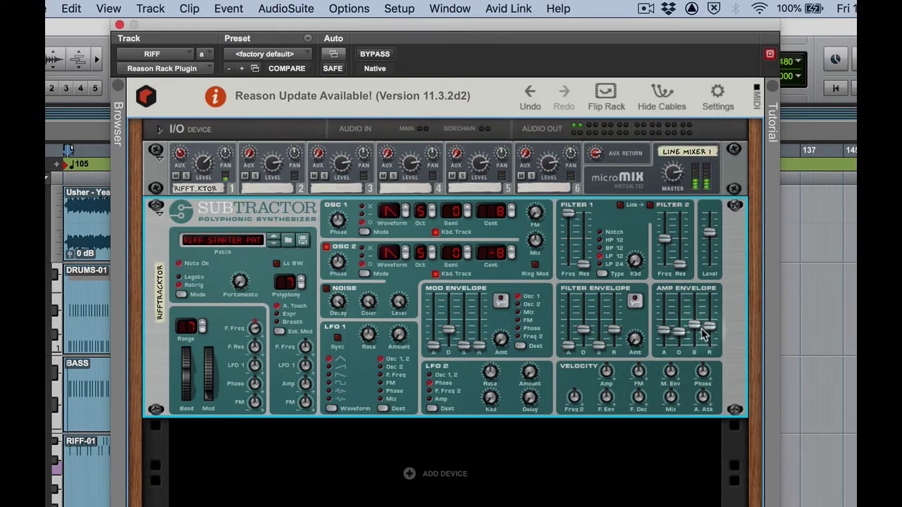
Shape the amp envelope with an attack near zero, a decay of 80 and a slightly shorter release
{"action": "left_click_drag", "start_coordinate": [664, 339], "coordinate": [667, 356]}
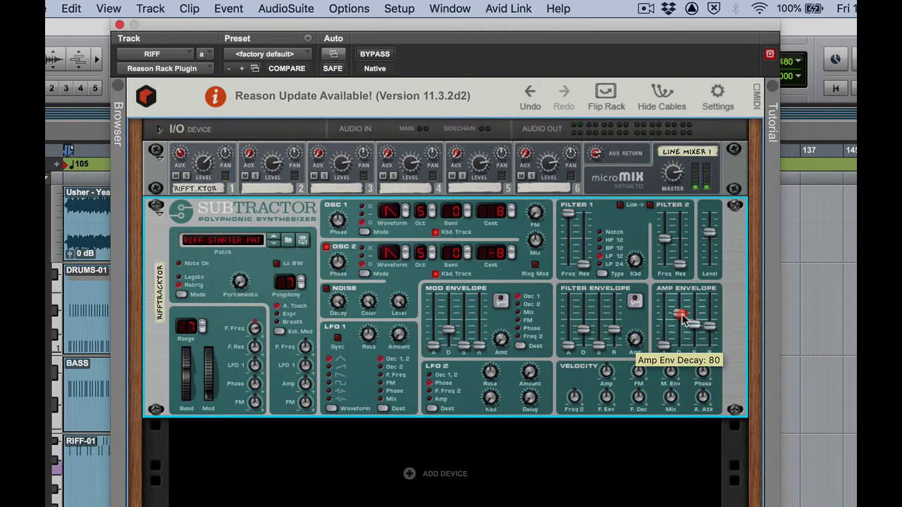
{"action": "mouse_move", "coordinate": [682, 319]}
{"action": "left_mouse_down"}
{"action": "mouse_move", "coordinate": [681, 328]}
{"action": "mouse_move", "coordinate": [680, 320]}
{"action": "left_mouse_up"}
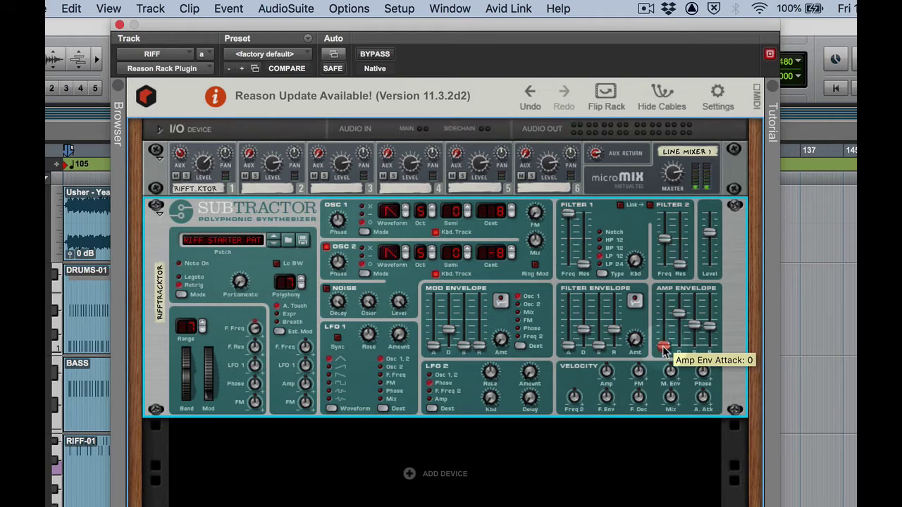
{"action": "left_click_drag", "start_coordinate": [665, 351], "coordinate": [666, 350]}
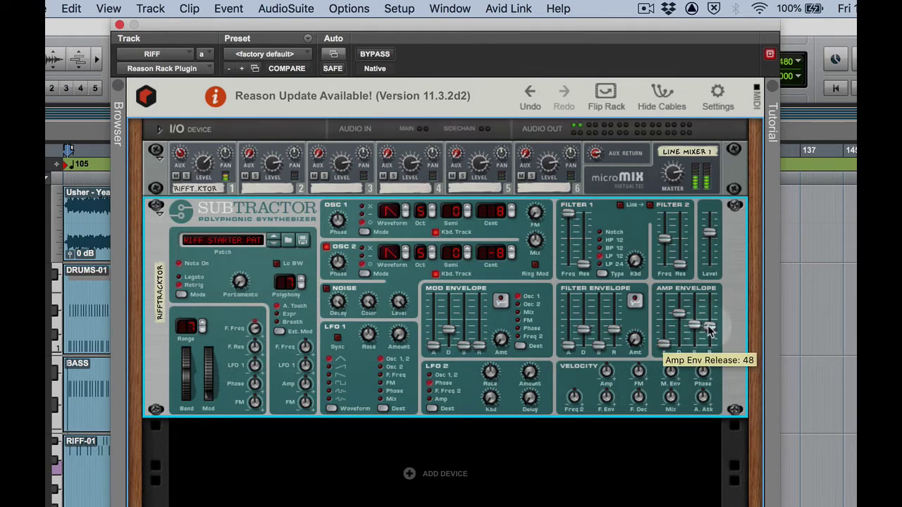
{"action": "left_click_drag", "start_coordinate": [710, 333], "coordinate": [712, 335]}
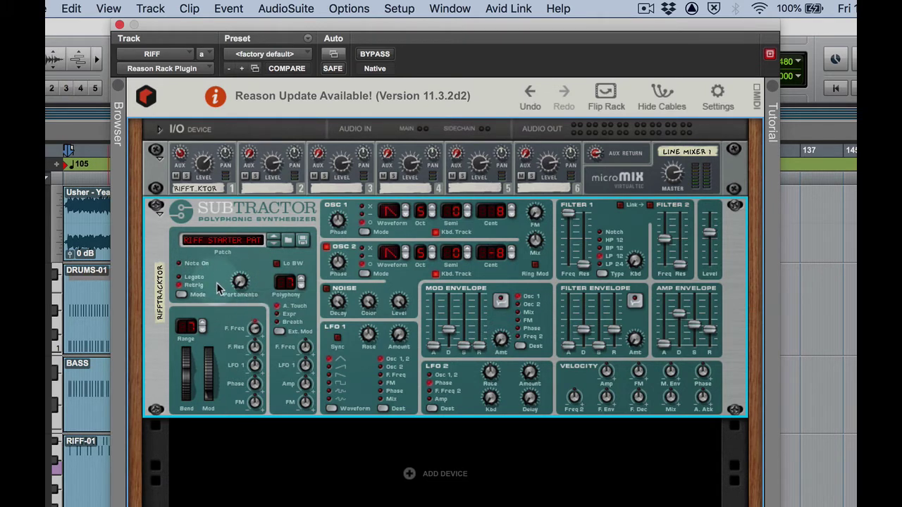
Set the Subtractor's polyphony to 1 and its portamento to about 50
{"action": "left_click", "coordinate": [301, 283]}
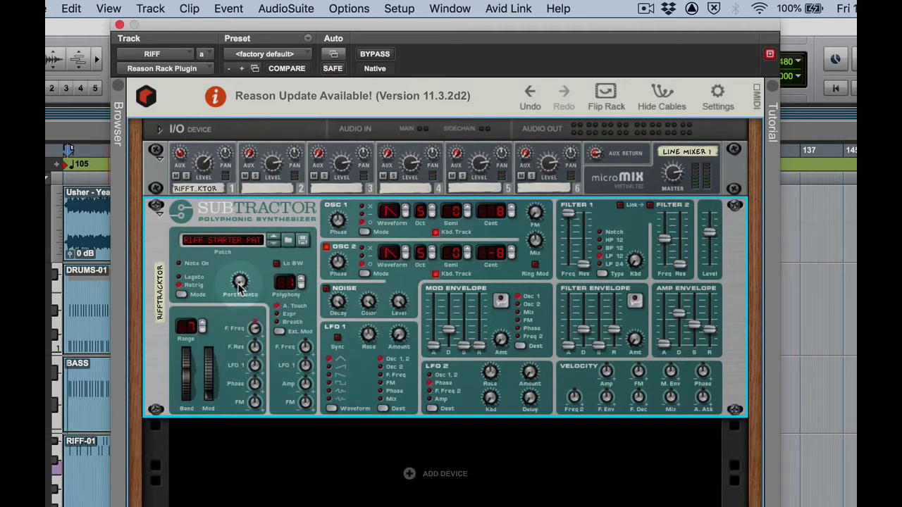
{"action": "mouse_move", "coordinate": [240, 287]}
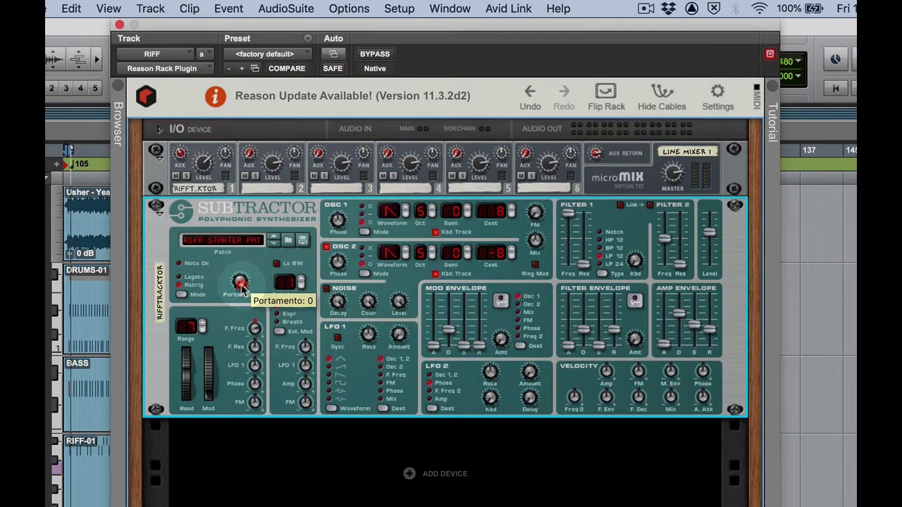
{"action": "left_click_drag", "start_coordinate": [242, 291], "coordinate": [241, 270]}
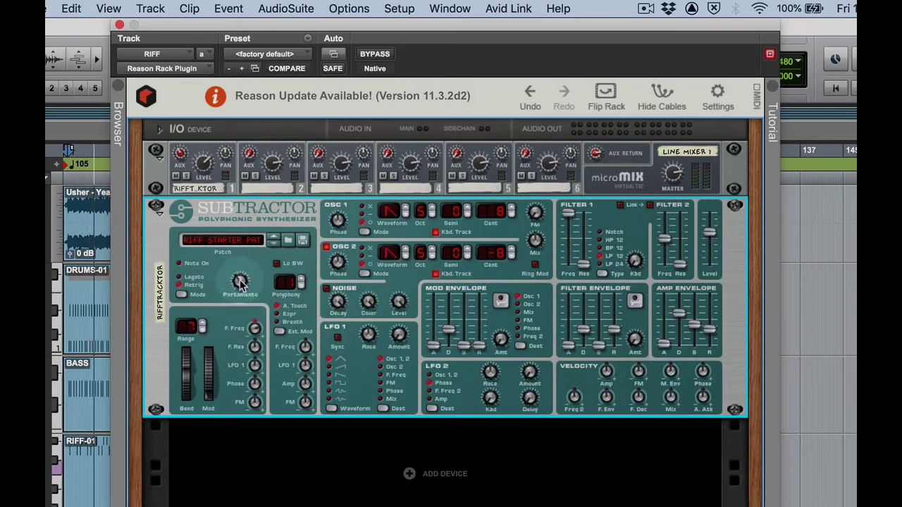
{"action": "mouse_move", "coordinate": [240, 282]}
{"action": "left_click_drag", "start_coordinate": [240, 282], "coordinate": [240, 281]}
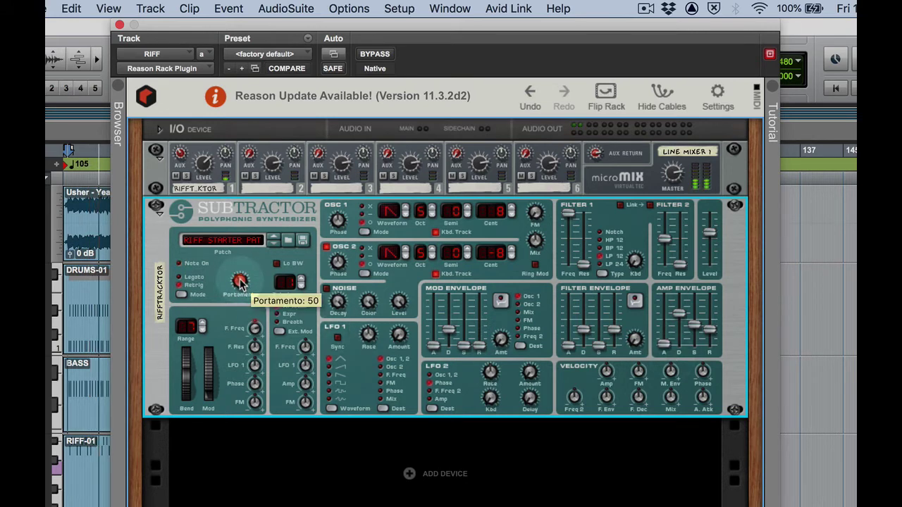
Open the Reason Rack browser and display the built-in effects devices
{"action": "mouse_move", "coordinate": [501, 340]}
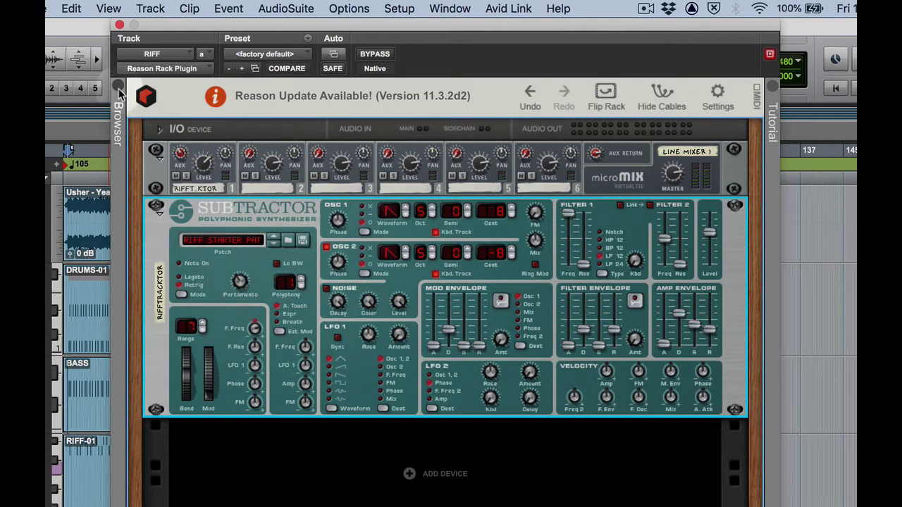
{"action": "left_click", "coordinate": [120, 95]}
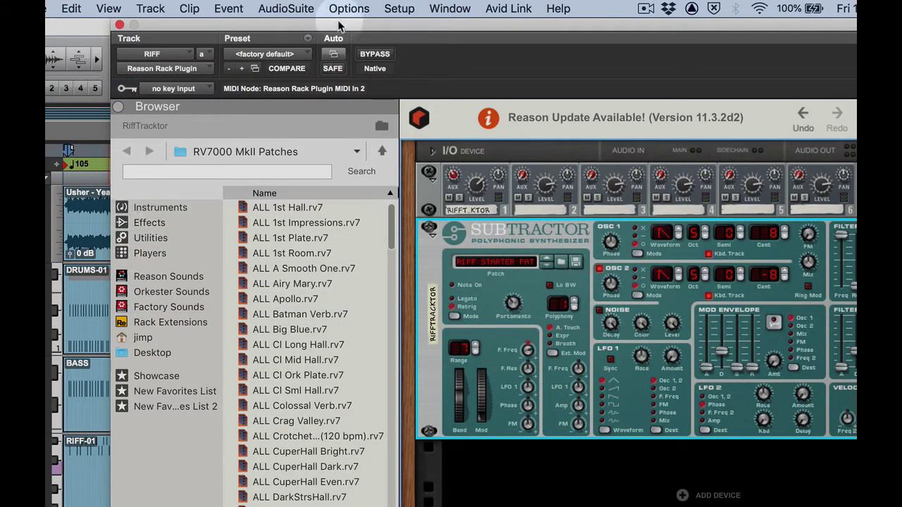
{"action": "left_click", "coordinate": [150, 238]}
{"action": "left_click", "coordinate": [150, 222]}
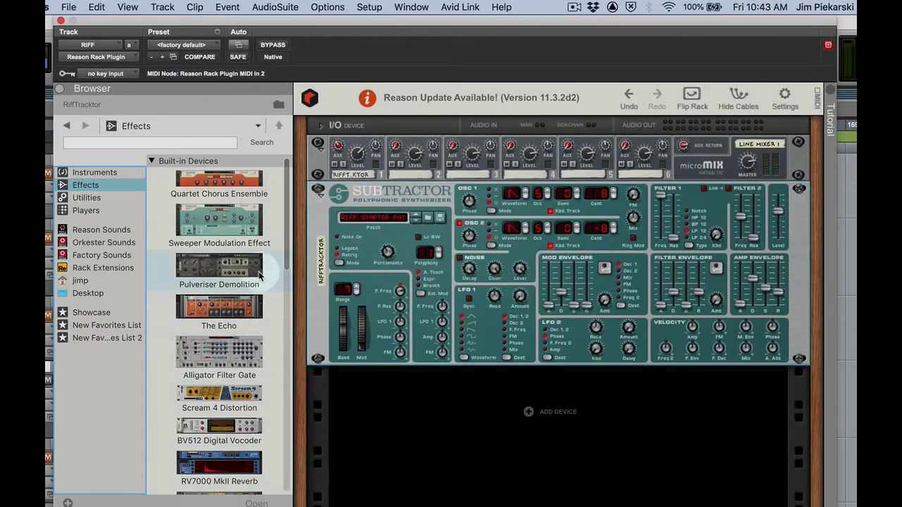
Add a Scream 4 Distortion below the Subtractor with the Tube damage type, and lower mixer channel 1's level to 62
{"action": "left_click_drag", "start_coordinate": [208, 399], "coordinate": [504, 414]}
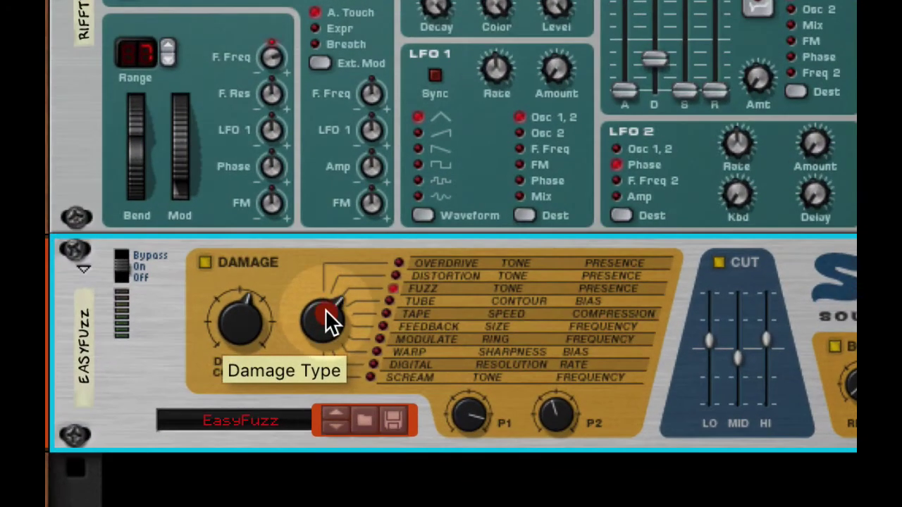
{"action": "left_click_drag", "start_coordinate": [423, 397], "coordinate": [425, 394]}
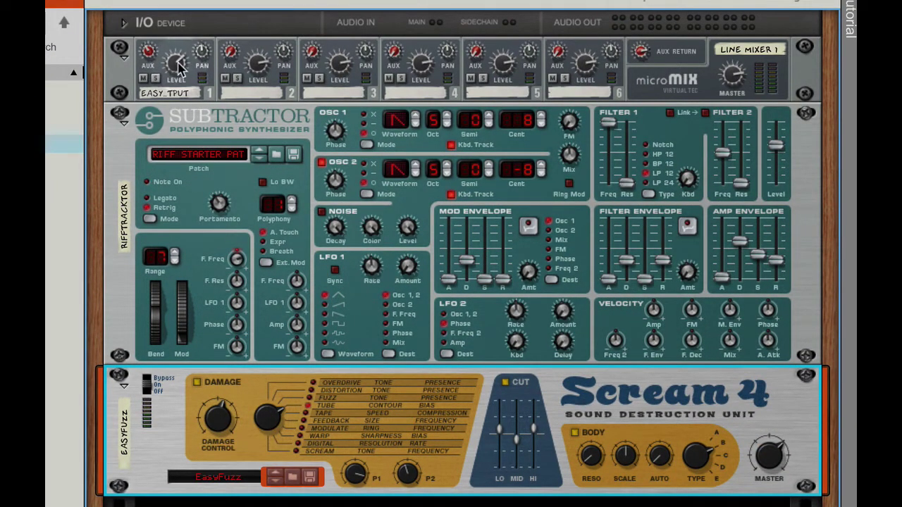
{"action": "left_click_drag", "start_coordinate": [178, 67], "coordinate": [180, 76]}
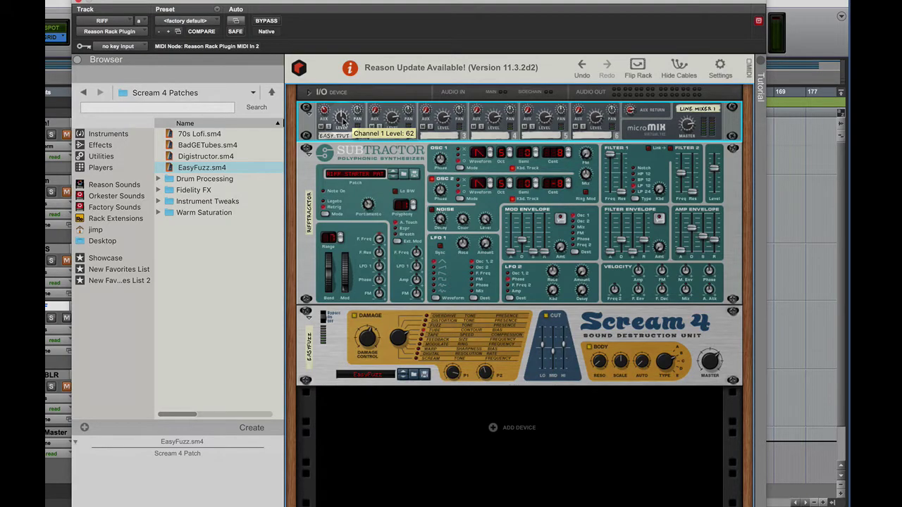
Show the back of the rack and add an RV7000 MkII Reverb from the effects devices below the Scream 4
{"action": "left_click", "coordinate": [100, 145]}
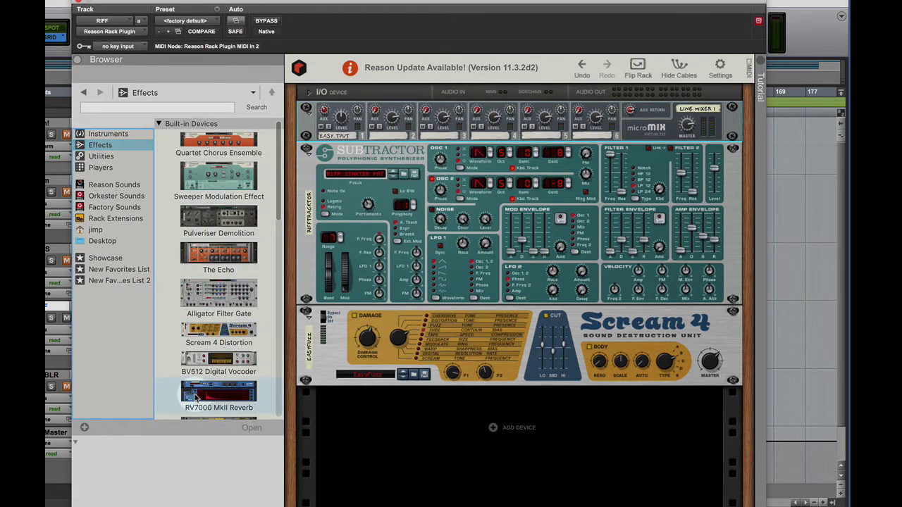
{"action": "left_click_drag", "start_coordinate": [196, 398], "coordinate": [449, 431]}
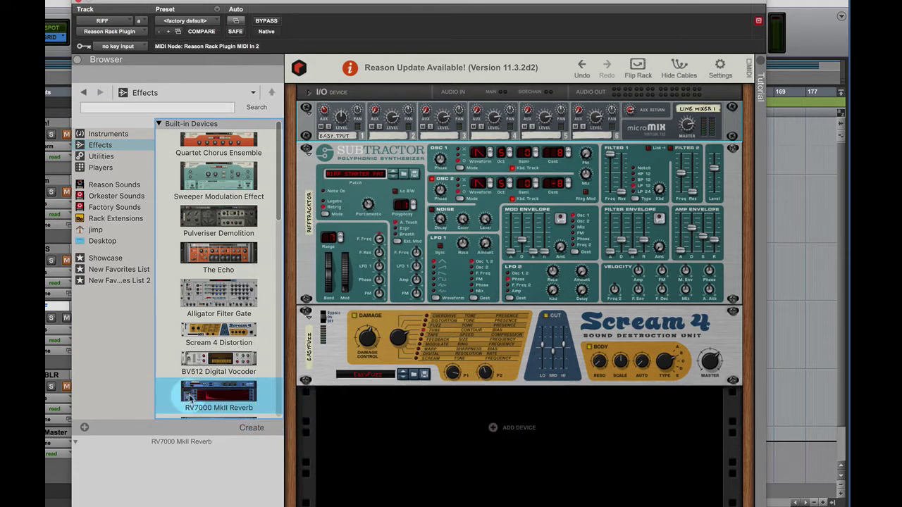
{"action": "left_click", "coordinate": [638, 67]}
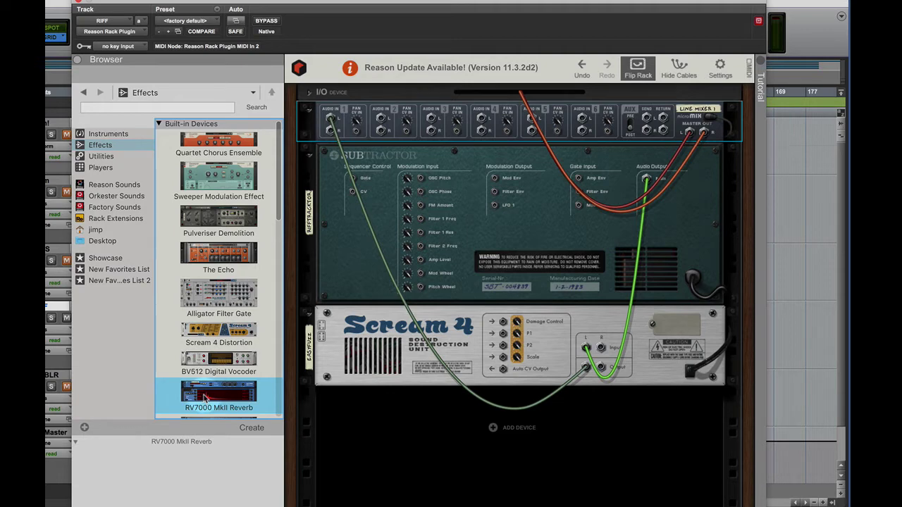
{"action": "left_click_drag", "start_coordinate": [204, 396], "coordinate": [509, 417]}
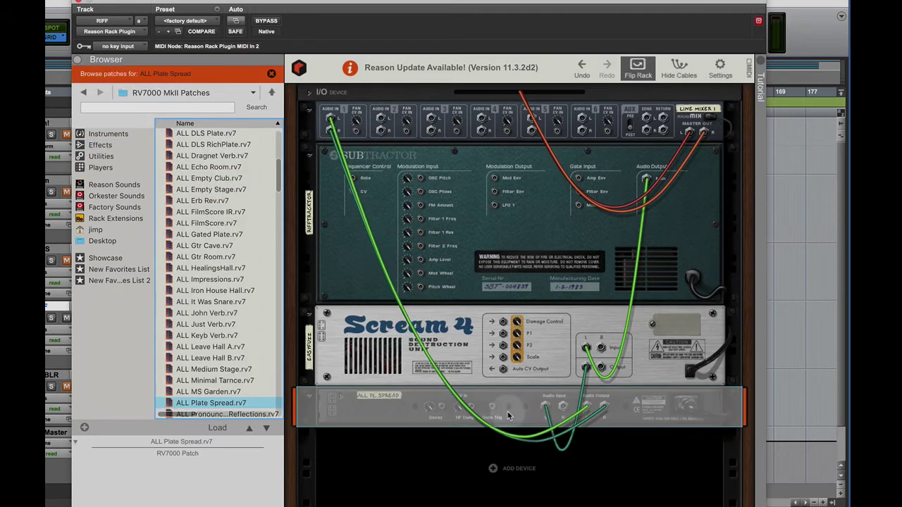
Disconnect the automatically routed cables and patch the Subtractor output through the Scream 4 into the mixer's channel 1 input
{"action": "left_click", "coordinate": [650, 184]}
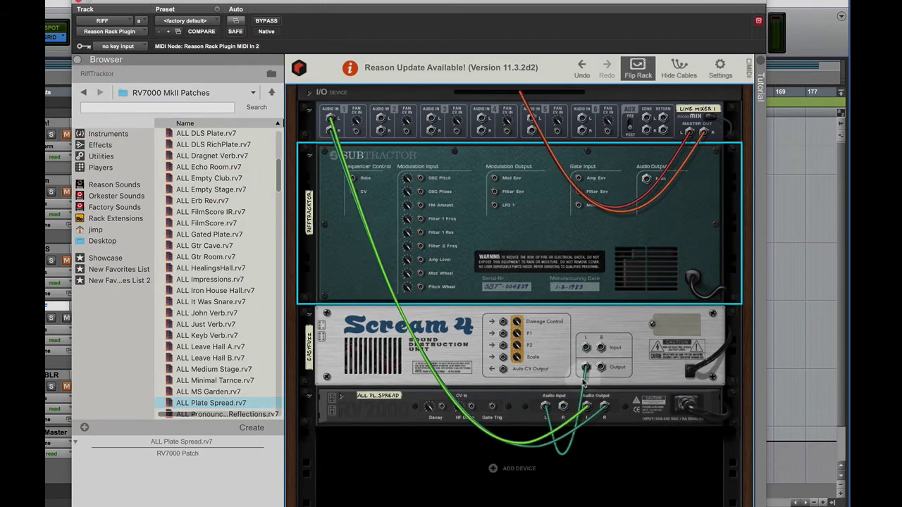
{"action": "left_click", "coordinate": [586, 356]}
{"action": "left_click", "coordinate": [592, 416]}
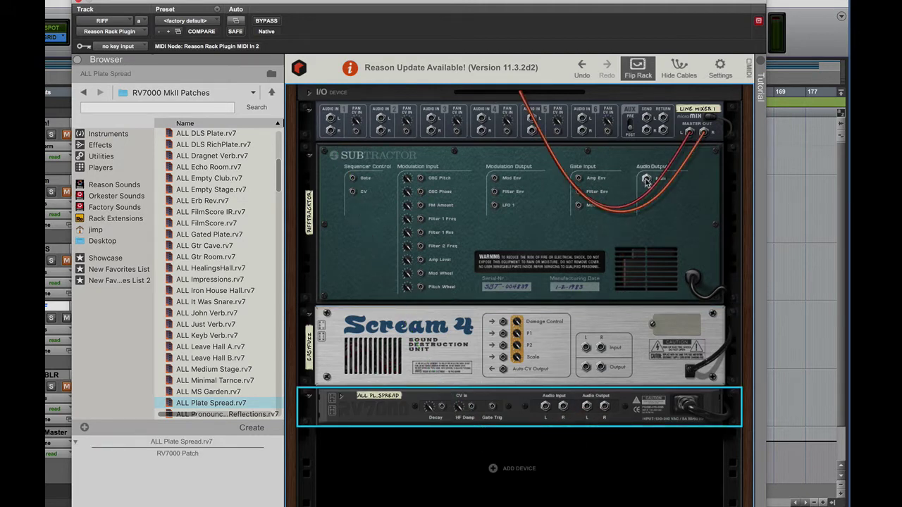
{"action": "left_click_drag", "start_coordinate": [647, 180], "coordinate": [331, 119]}
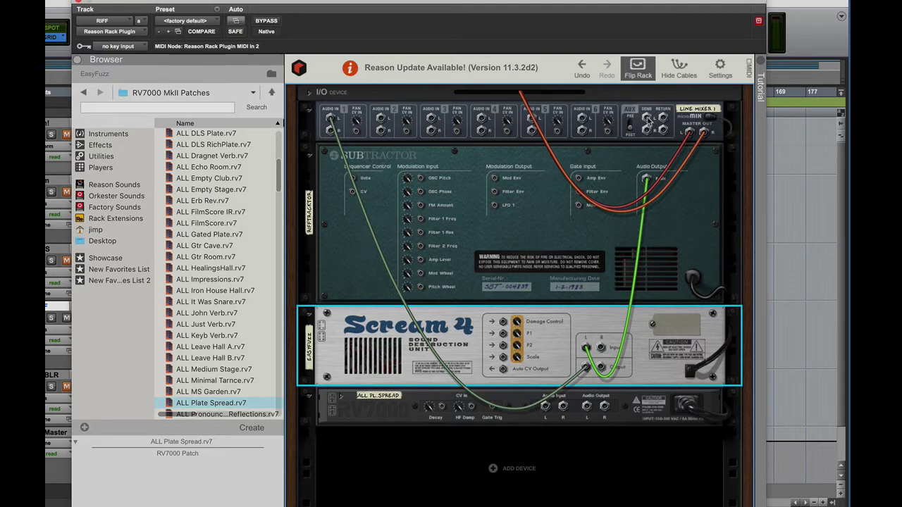
Patch the mixer's aux send to the RV7000 inputs and its outputs to the aux return, and return to the rack's front
{"action": "left_click_drag", "start_coordinate": [648, 120], "coordinate": [546, 409]}
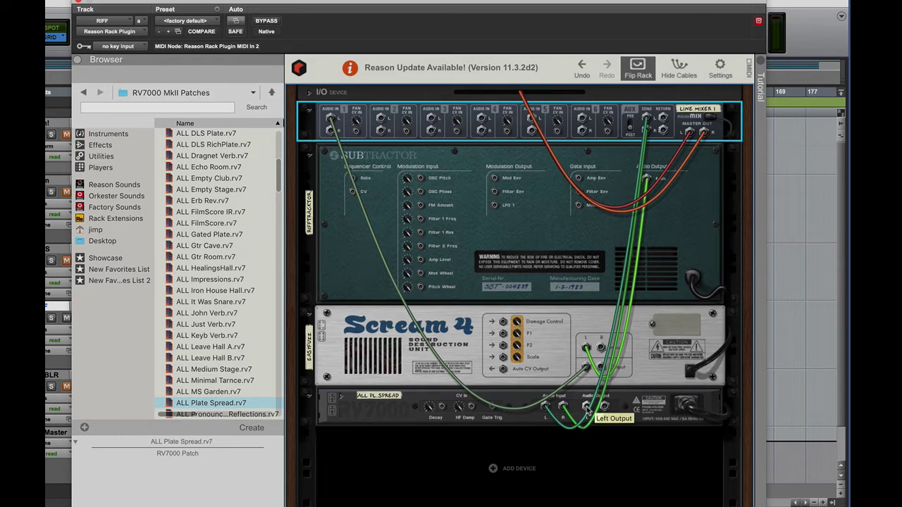
{"action": "left_click_drag", "start_coordinate": [587, 413], "coordinate": [588, 471]}
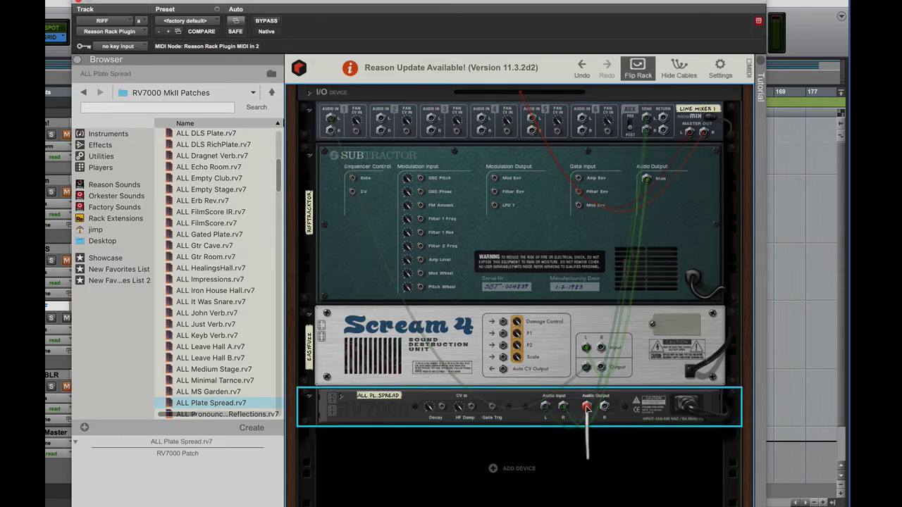
{"action": "left_click_drag", "start_coordinate": [587, 409], "coordinate": [664, 119]}
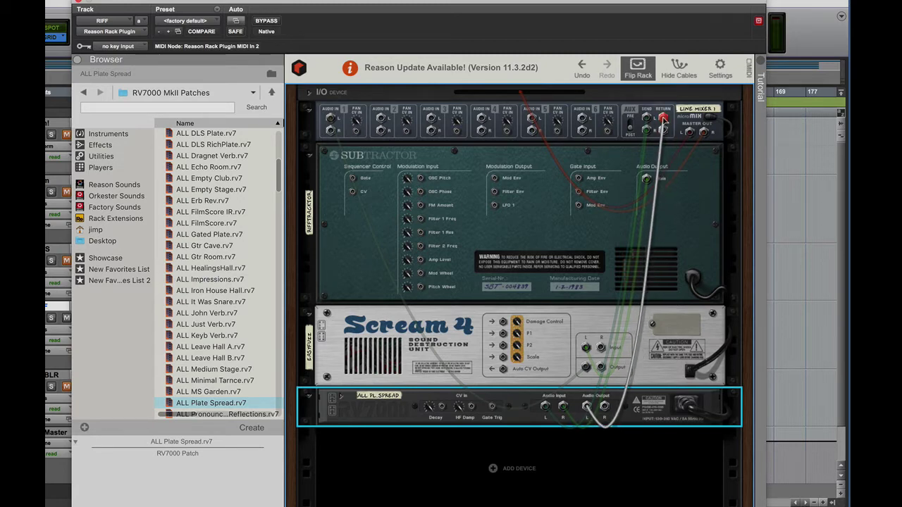
{"action": "left_click_drag", "start_coordinate": [664, 118], "coordinate": [664, 119]}
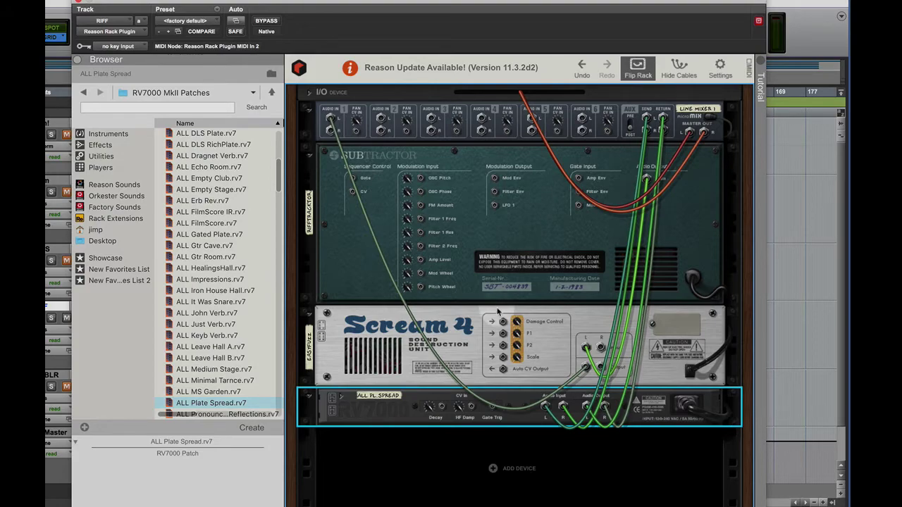
{"action": "left_click", "coordinate": [637, 68]}
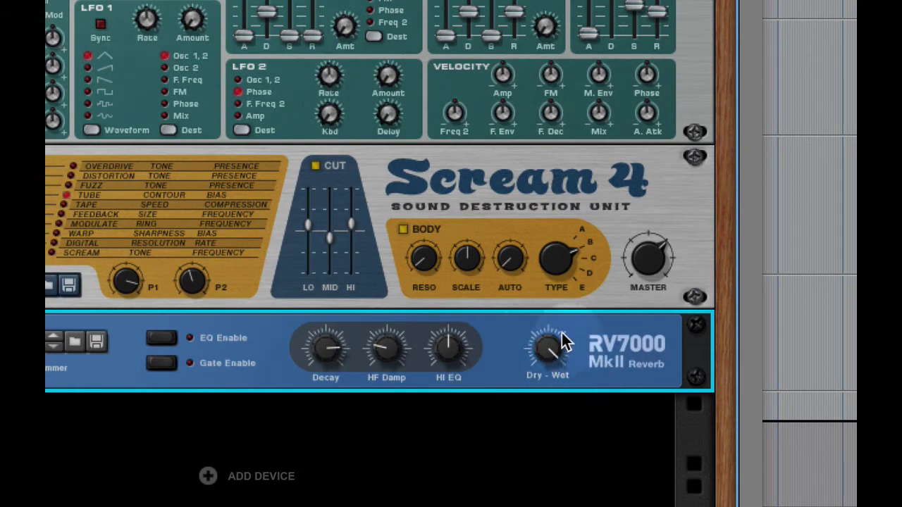
Set the RV7000's Dry-Wet fully wet and adjust mixer channel 1's aux send during playback for the reverb amount
{"action": "left_click_drag", "start_coordinate": [562, 333], "coordinate": [571, 209]}
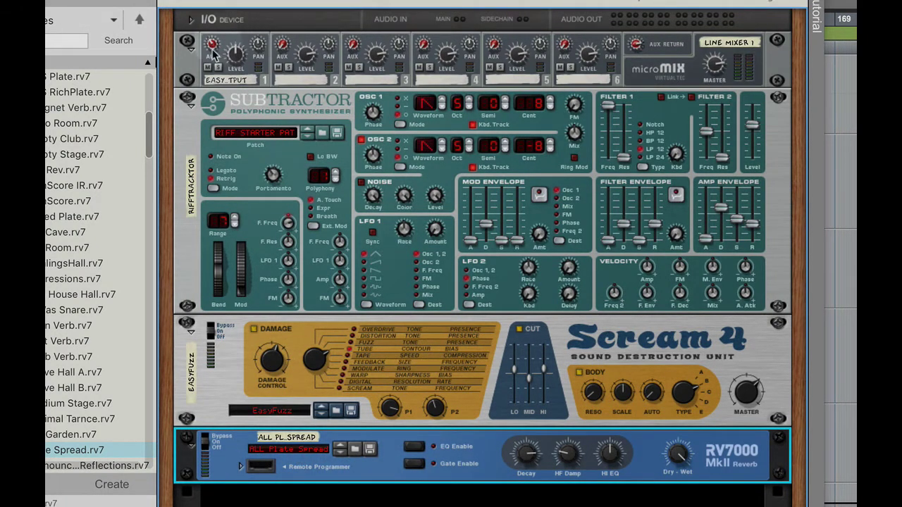
{"action": "left_click_drag", "start_coordinate": [212, 45], "coordinate": [216, 83]}
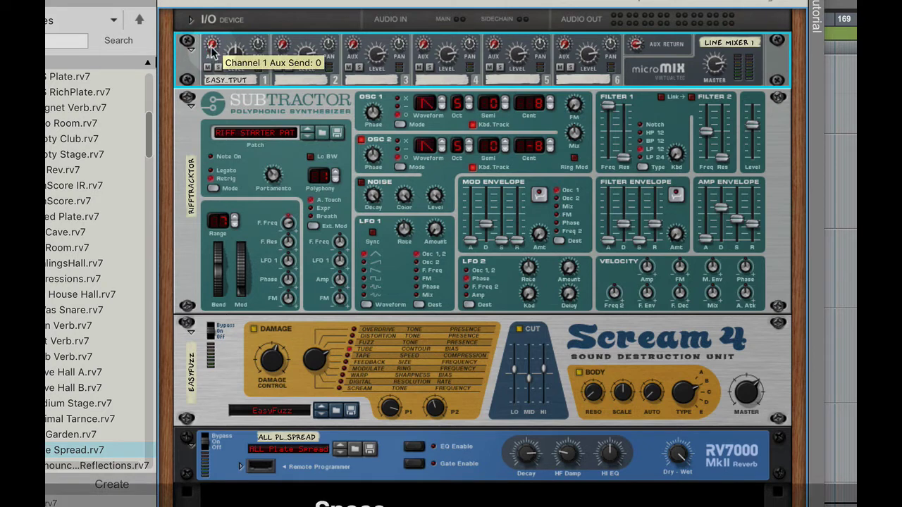
{"action": "left_click_drag", "start_coordinate": [210, 46], "coordinate": [213, 32]}
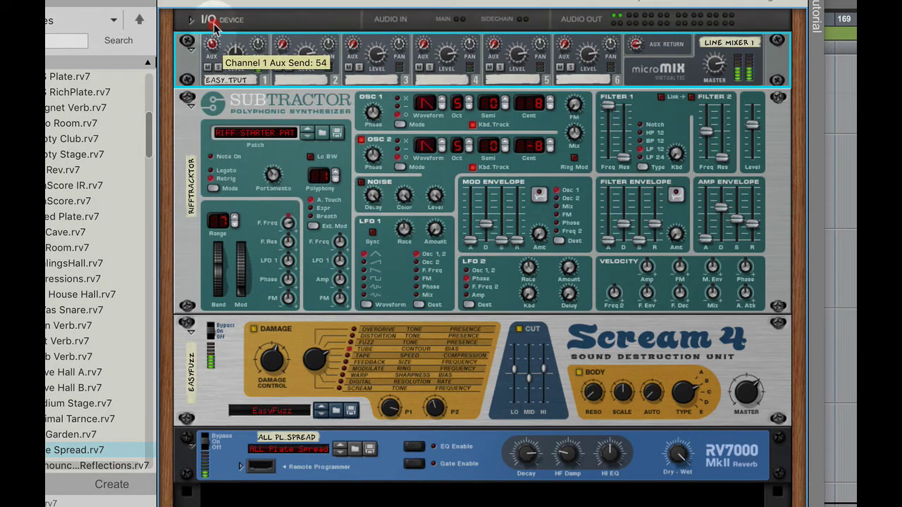
{"action": "left_click_drag", "start_coordinate": [215, 26], "coordinate": [207, 24]}
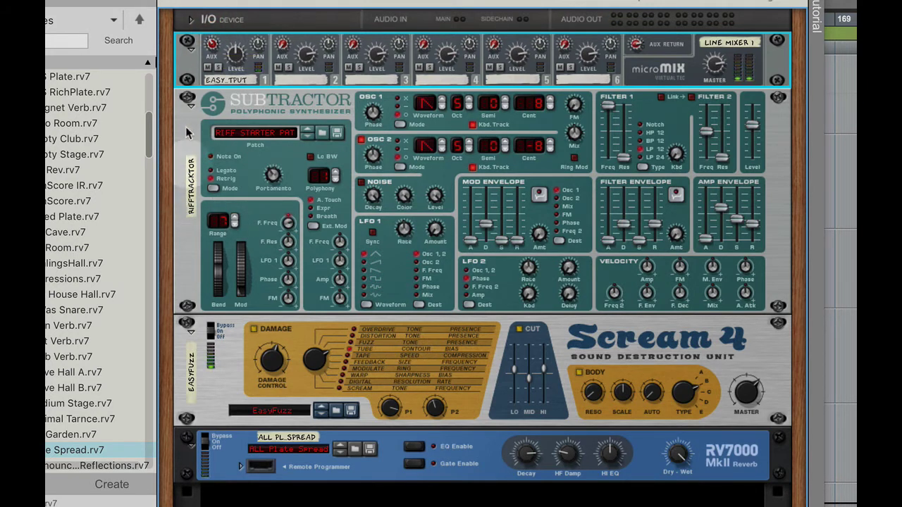
{"action": "left_click_drag", "start_coordinate": [213, 43], "coordinate": [210, 49]}
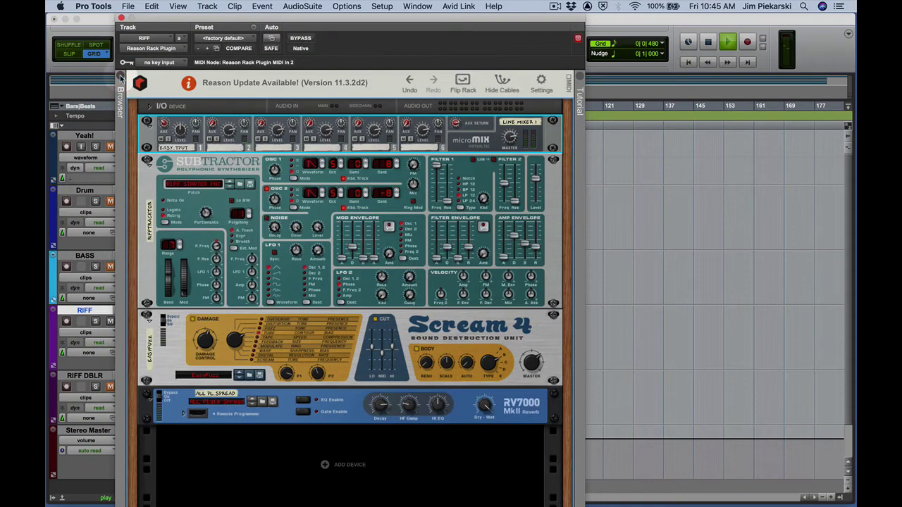
Move the plugin window clear of the track controls, unmute the BASS and Drum tracks, and play them together with the RIFF track
{"action": "left_click_drag", "start_coordinate": [187, 18], "coordinate": [292, 17]}
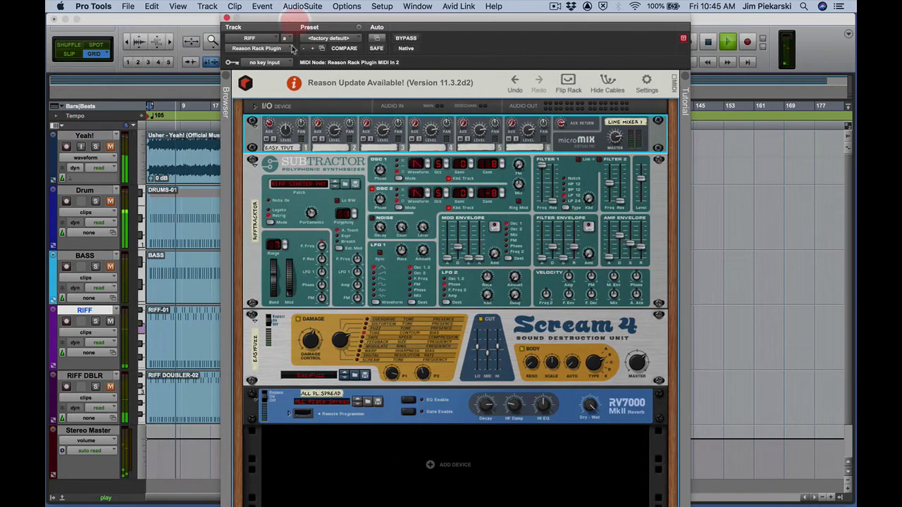
{"action": "key", "text": "space"}
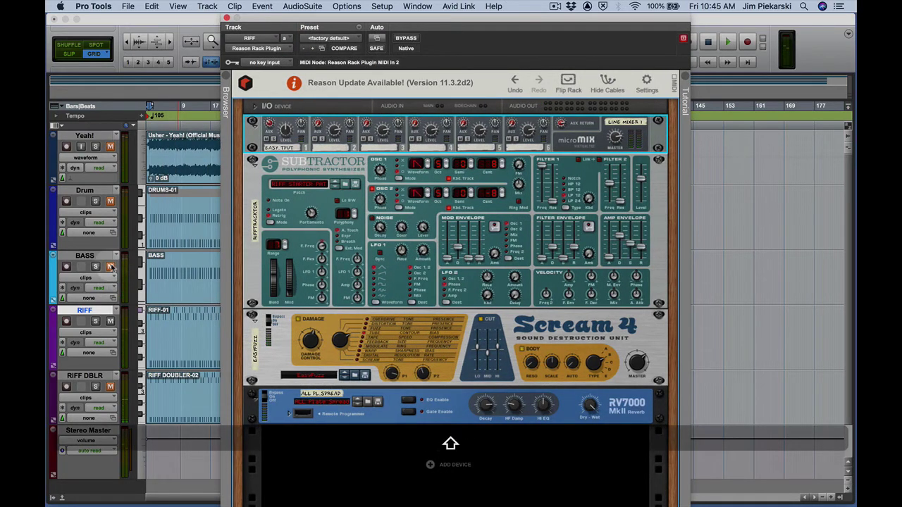
{"action": "left_click", "coordinate": [110, 267]}
{"action": "left_click", "coordinate": [111, 202]}
{"action": "key", "text": "space"}
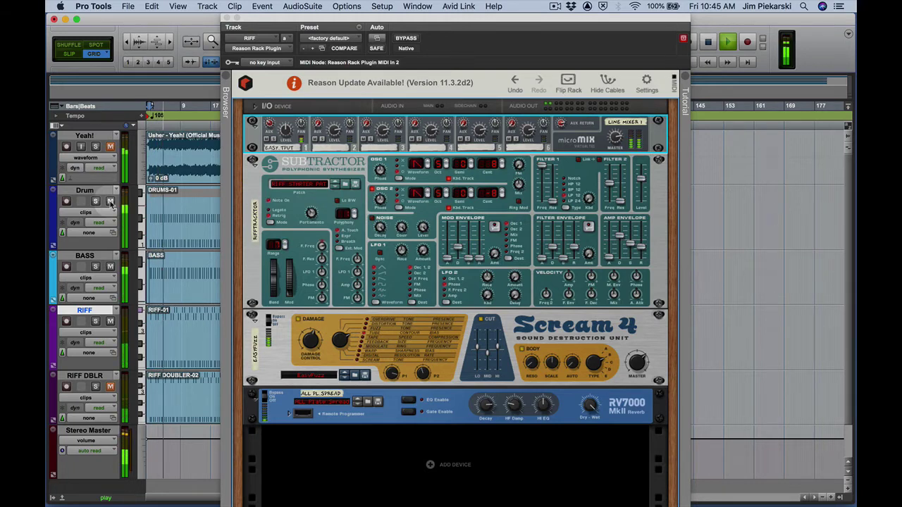
{"action": "key", "text": "space"}
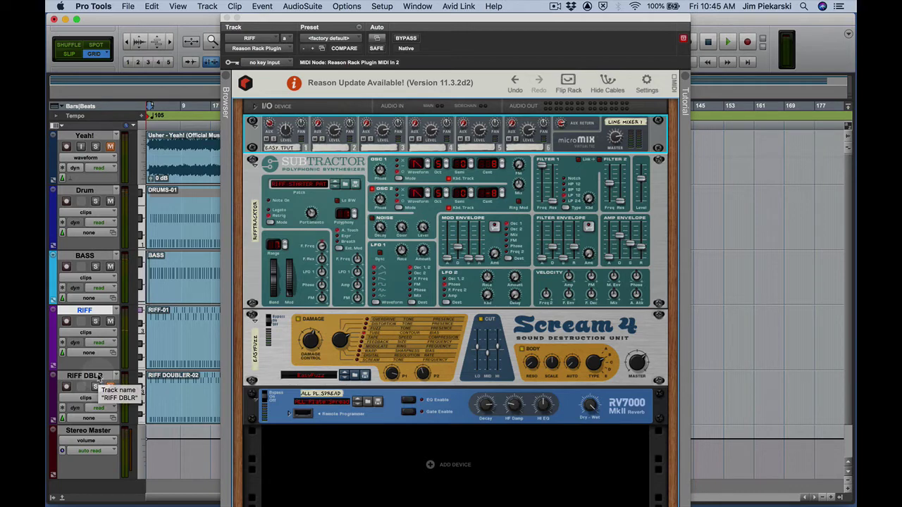
{"action": "left_click", "coordinate": [110, 386]}
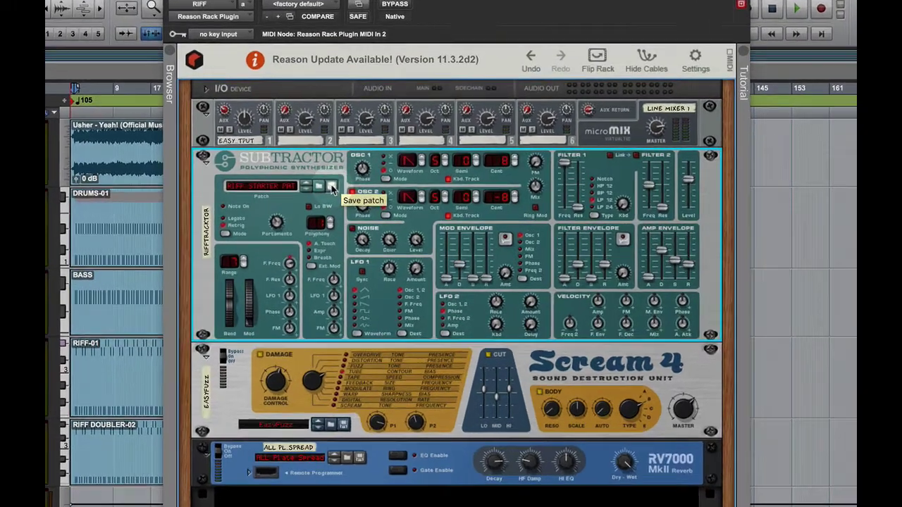
Save the Subtractor patch as "Lastname Riff.zyp" in the lab session folder and close the plugin window
{"action": "left_click", "coordinate": [356, 184]}
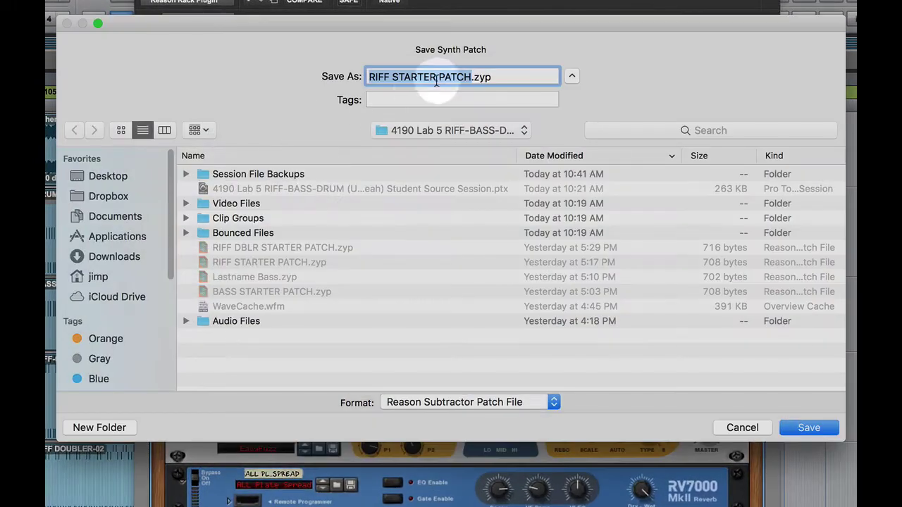
{"action": "type", "text": "Lastname Riff"}
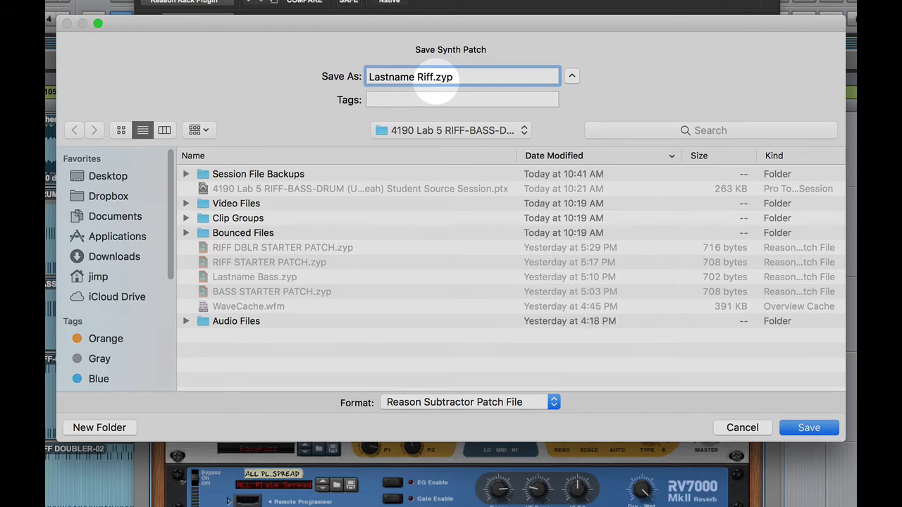
{"action": "left_click", "coordinate": [810, 430]}
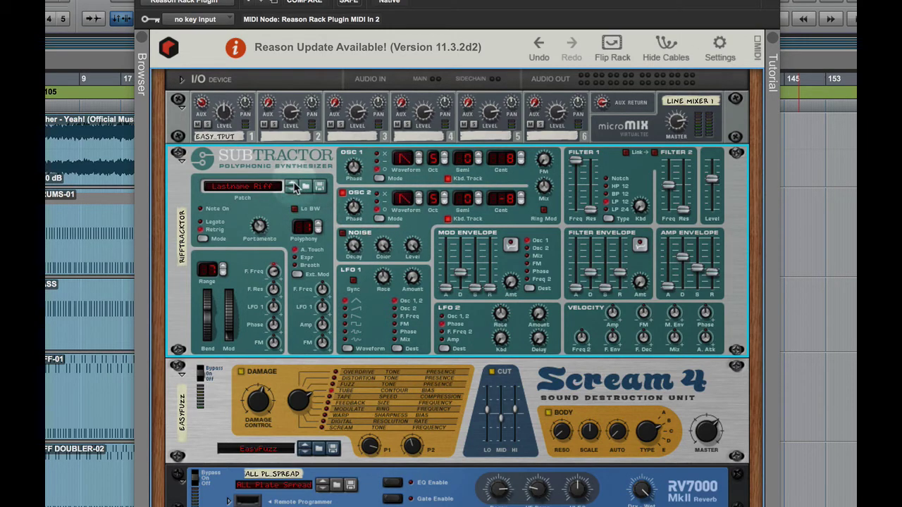
{"action": "key", "text": "super+w"}
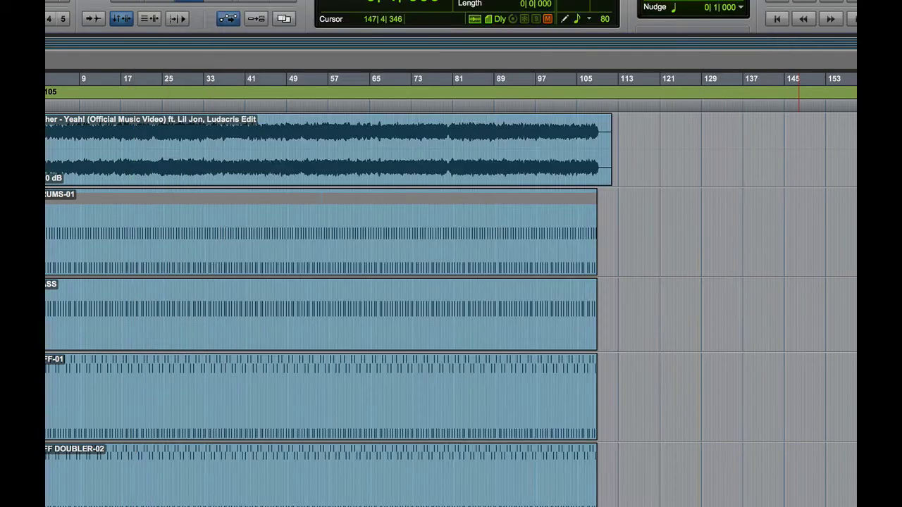
In the Mix window, mute the Drum, BASS and RIFF tracks and unmute the RIFF DBLR track
{"action": "key", "text": "super+equal"}
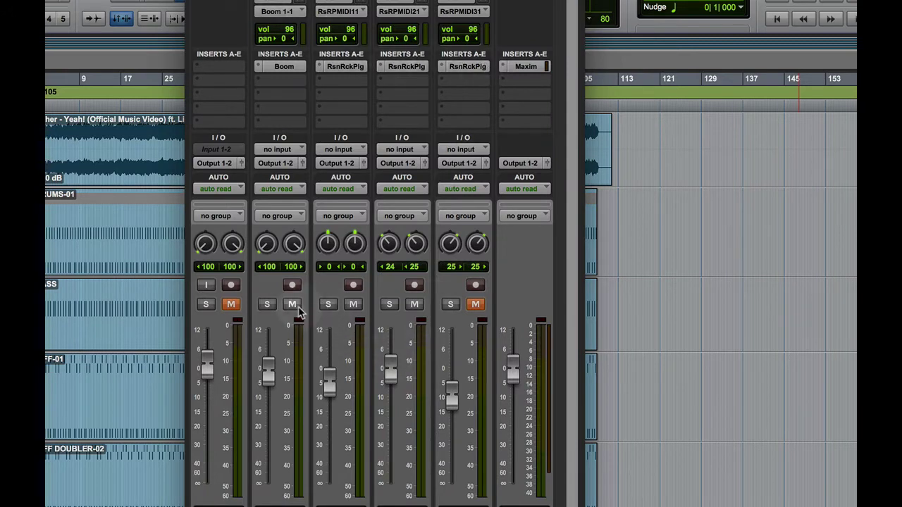
{"action": "left_click", "coordinate": [291, 305]}
{"action": "left_click", "coordinate": [353, 304]}
{"action": "left_click", "coordinate": [415, 305]}
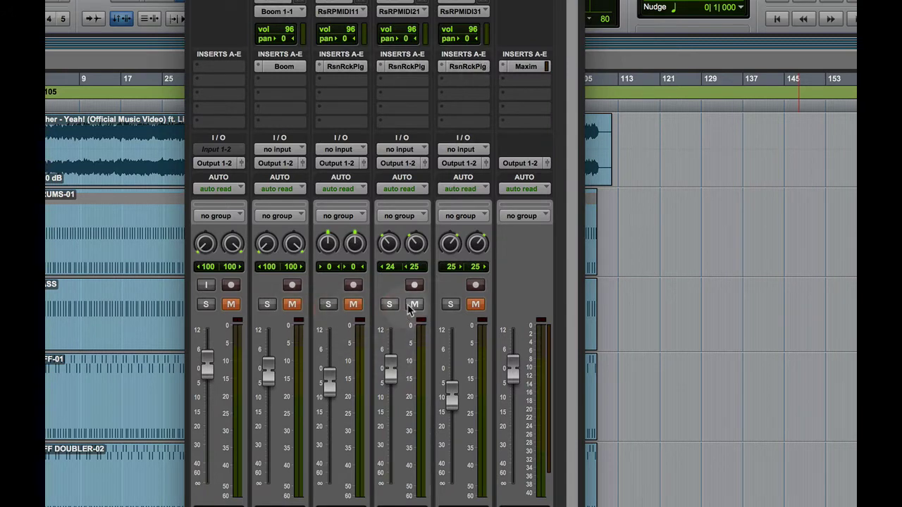
{"action": "left_click", "coordinate": [476, 304]}
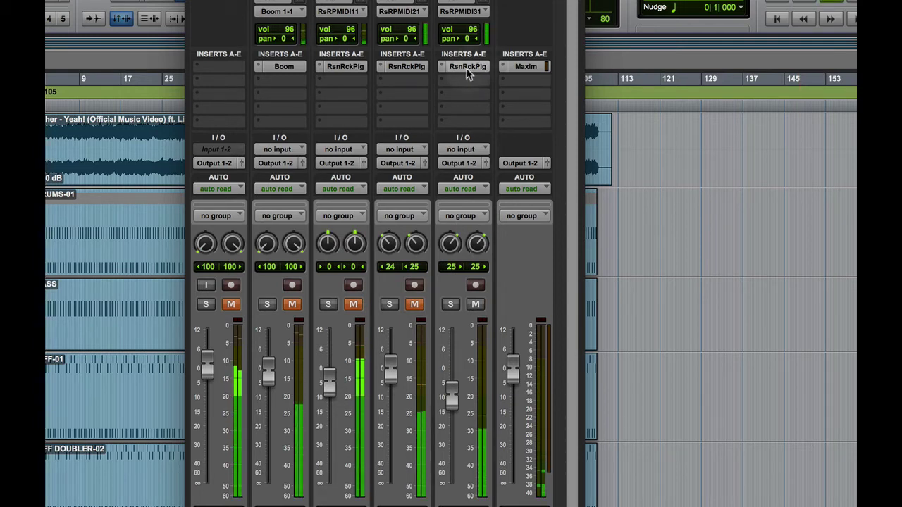
Open the RIFF DBLR track's Reason Rack, enable Osc 2 and set both Subtractor oscillators to octave 5
{"action": "left_click", "coordinate": [467, 67]}
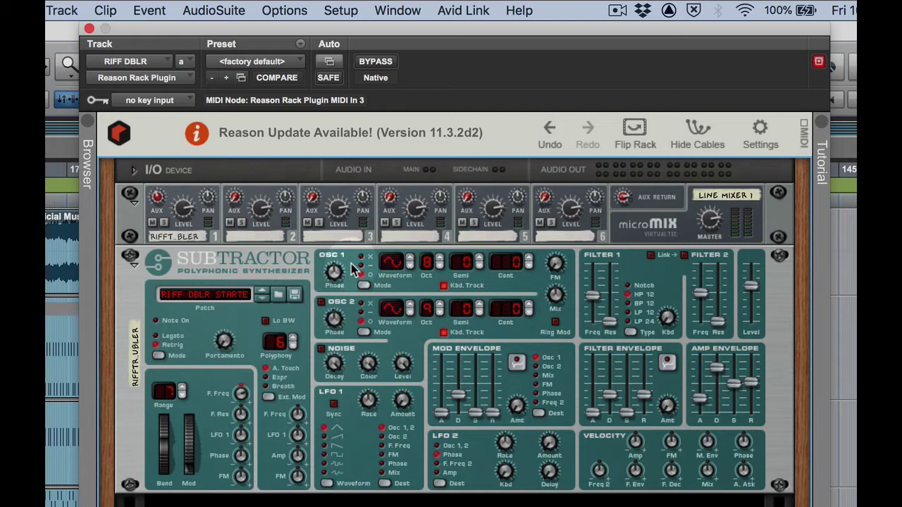
{"action": "left_click", "coordinate": [439, 268]}
{"action": "left_click", "coordinate": [439, 268]}
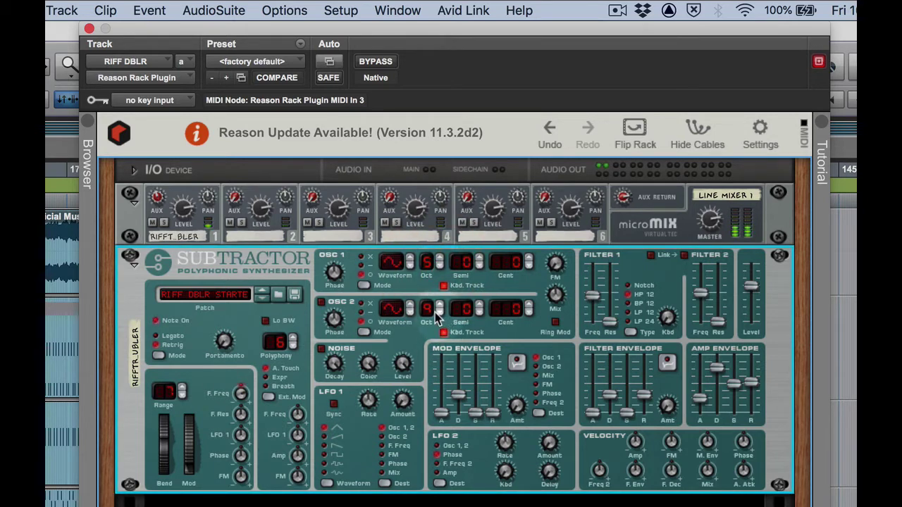
{"action": "left_click", "coordinate": [322, 303]}
{"action": "left_click", "coordinate": [439, 314]}
{"action": "left_click", "coordinate": [439, 315]}
{"action": "left_click", "coordinate": [439, 314]}
Switch the RIFF DBLR Subtractor's Filter 1 to LP 12 and raise its frequency to the maximum
{"action": "left_click", "coordinate": [627, 312]}
{"action": "left_click_drag", "start_coordinate": [593, 295], "coordinate": [600, 263]}
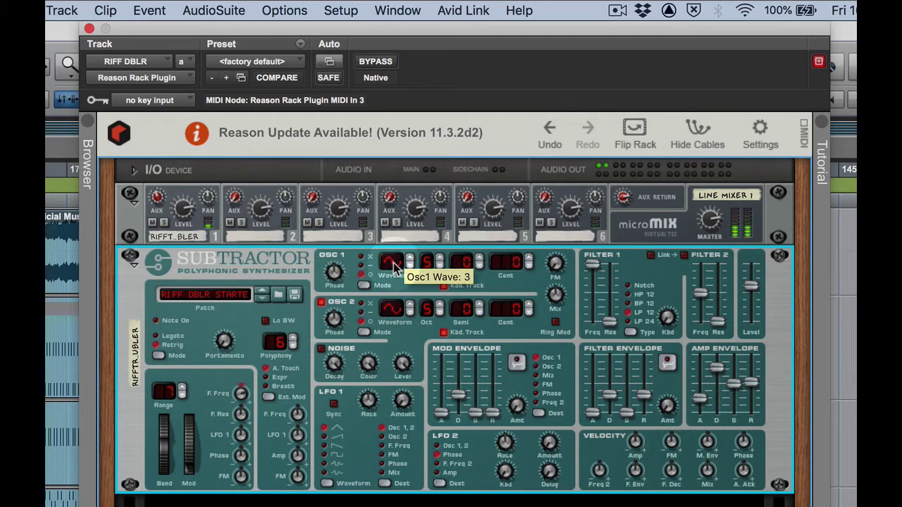
Set both Subtractor oscillators to the square waveform, then detune Osc 1 to 10 cents and Osc 2 to -10 cents
{"action": "scroll", "coordinate": [393, 268], "scroll_direction": "down", "scroll_amount": 2}
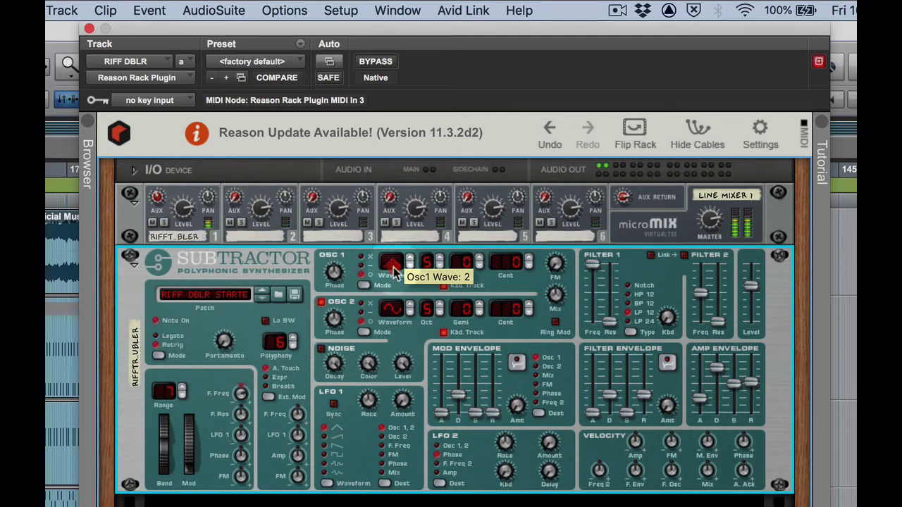
{"action": "scroll", "coordinate": [394, 308], "scroll_direction": "down", "scroll_amount": 1}
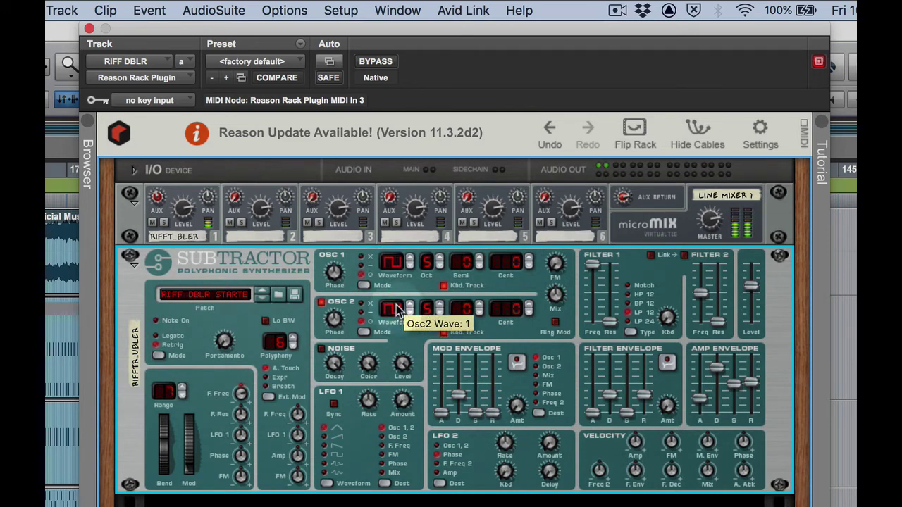
{"action": "left_click", "coordinate": [529, 262]}
{"action": "left_click", "coordinate": [530, 263]}
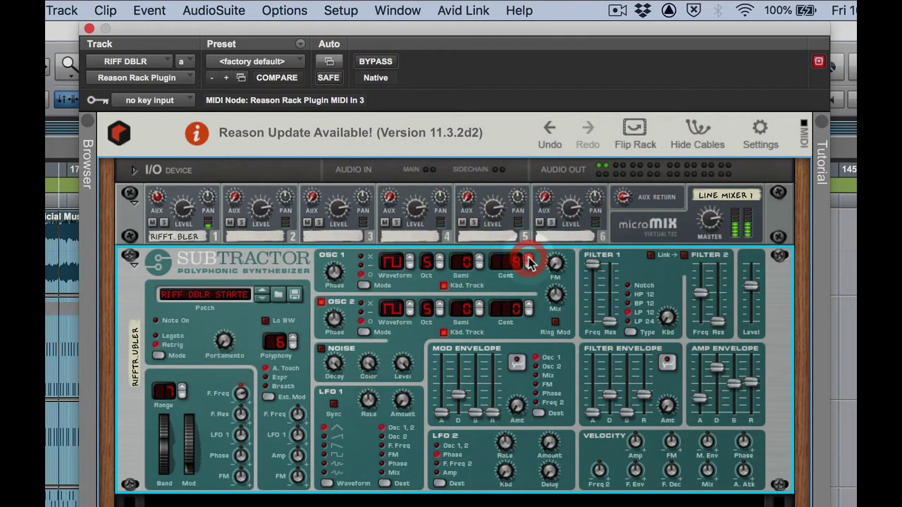
{"action": "left_click", "coordinate": [529, 312]}
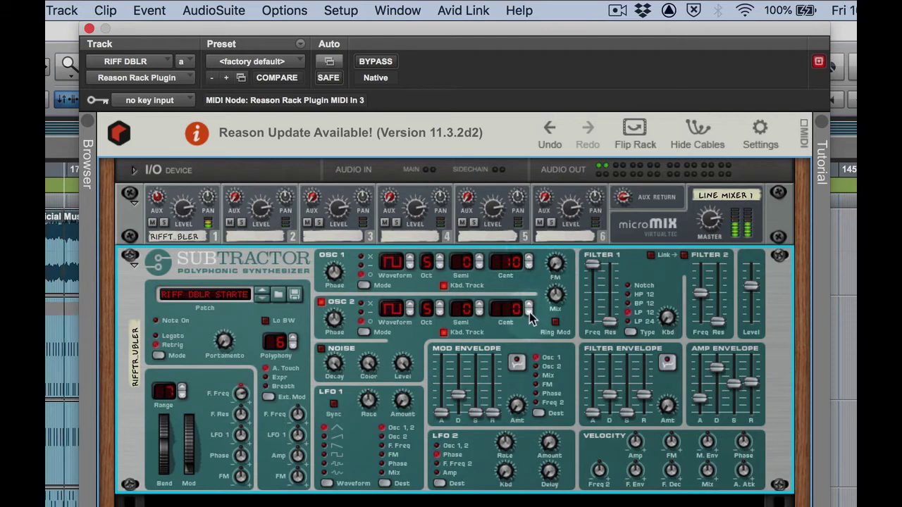
{"action": "left_click", "coordinate": [529, 312]}
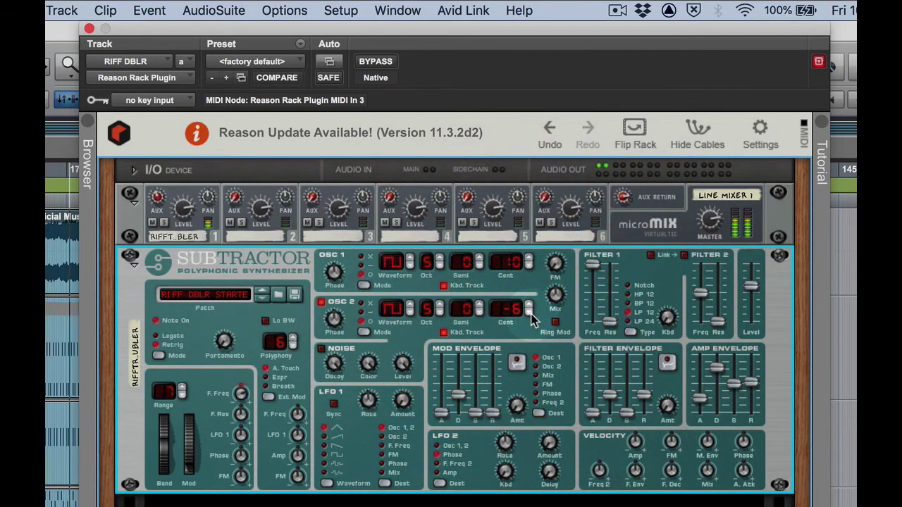
{"action": "left_click", "coordinate": [530, 312]}
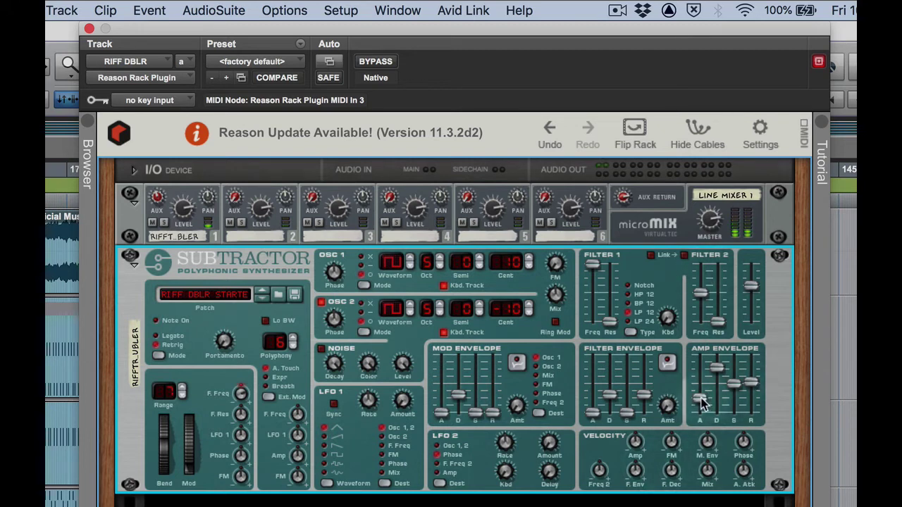
Shape the Subtractor's amp envelope with attack 4, decay about 80 and a shorter release
{"action": "left_click_drag", "start_coordinate": [700, 402], "coordinate": [702, 415]}
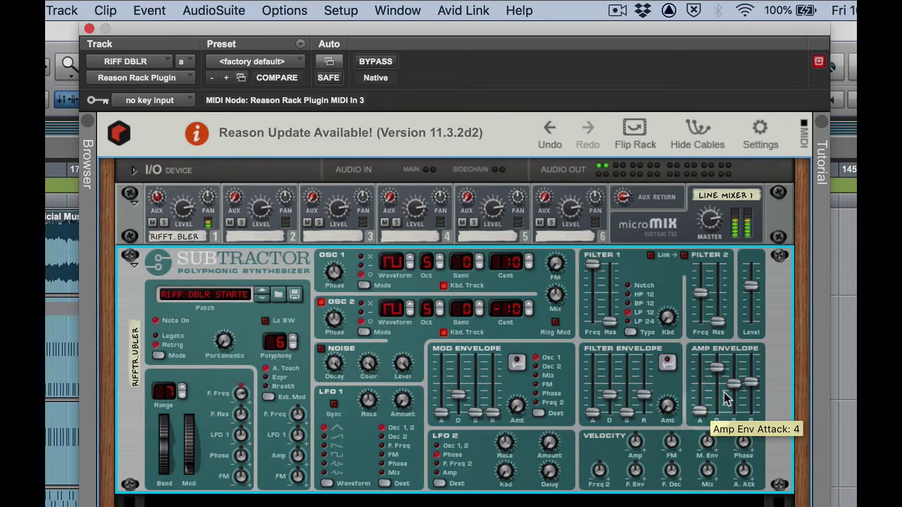
{"action": "left_click_drag", "start_coordinate": [751, 384], "coordinate": [753, 396]}
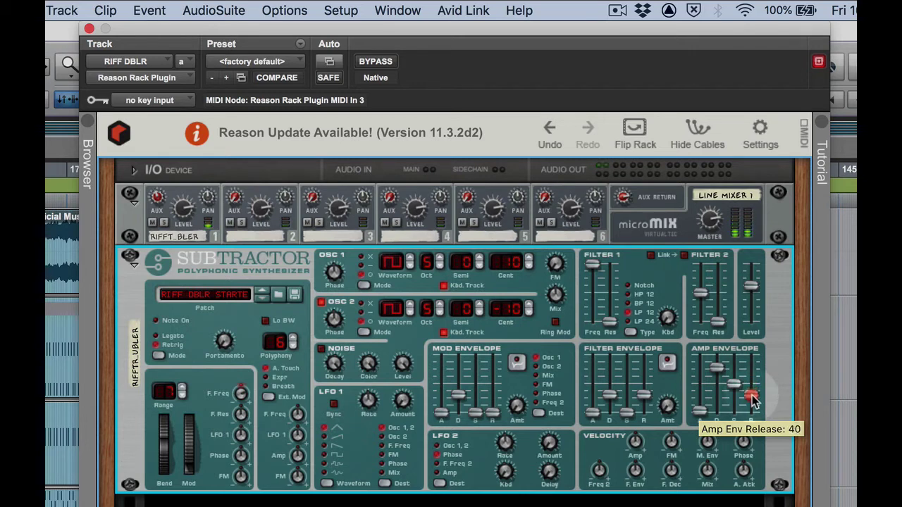
{"action": "left_click_drag", "start_coordinate": [752, 399], "coordinate": [752, 403]}
{"action": "left_click_drag", "start_coordinate": [716, 368], "coordinate": [719, 377]}
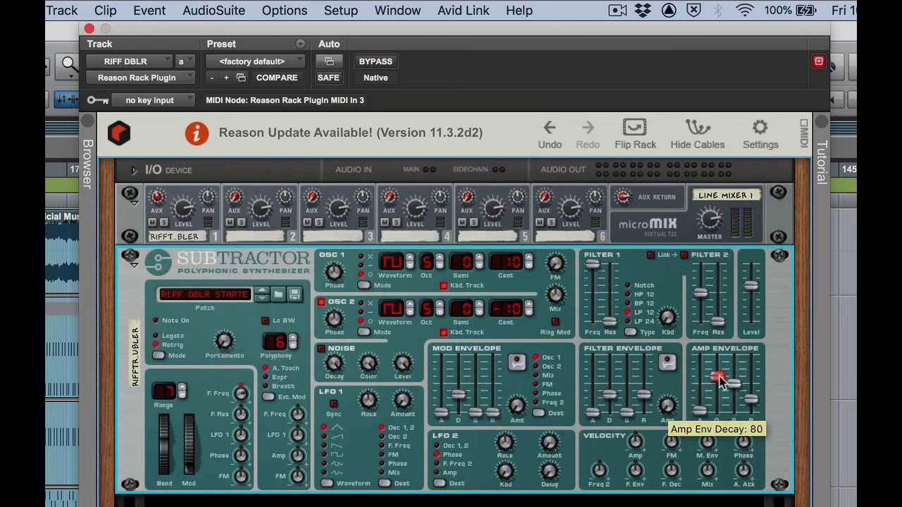
{"action": "left_click_drag", "start_coordinate": [718, 379], "coordinate": [719, 379]}
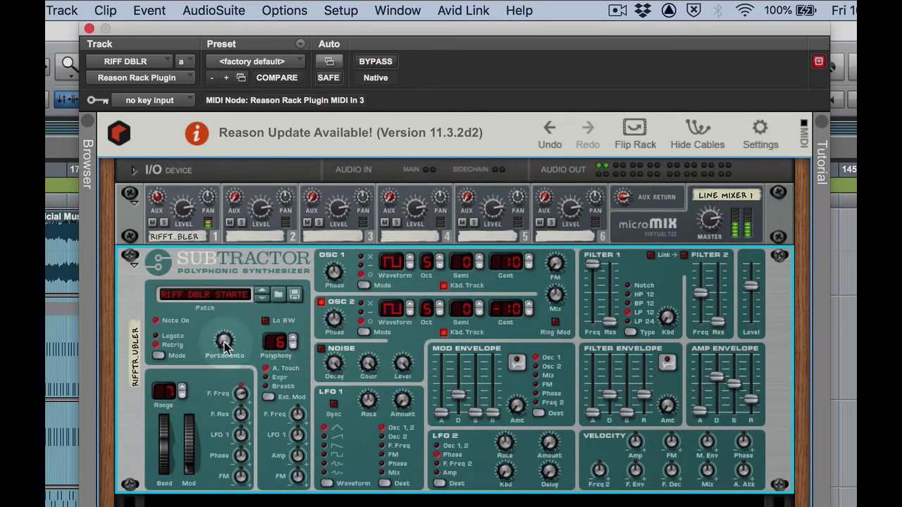
Set the Subtractor's polyphony to 1 and raise its portamento slightly
{"action": "mouse_move", "coordinate": [224, 343]}
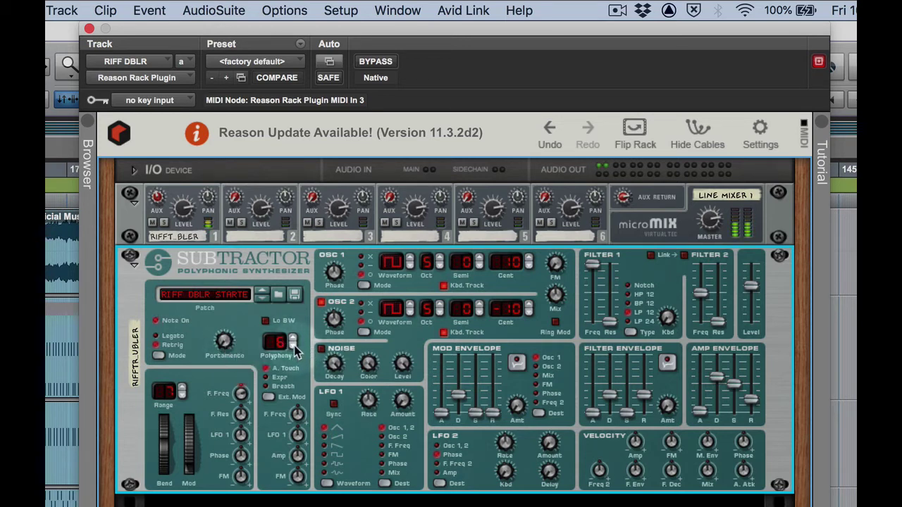
{"action": "left_click_drag", "start_coordinate": [276, 343], "coordinate": [267, 379]}
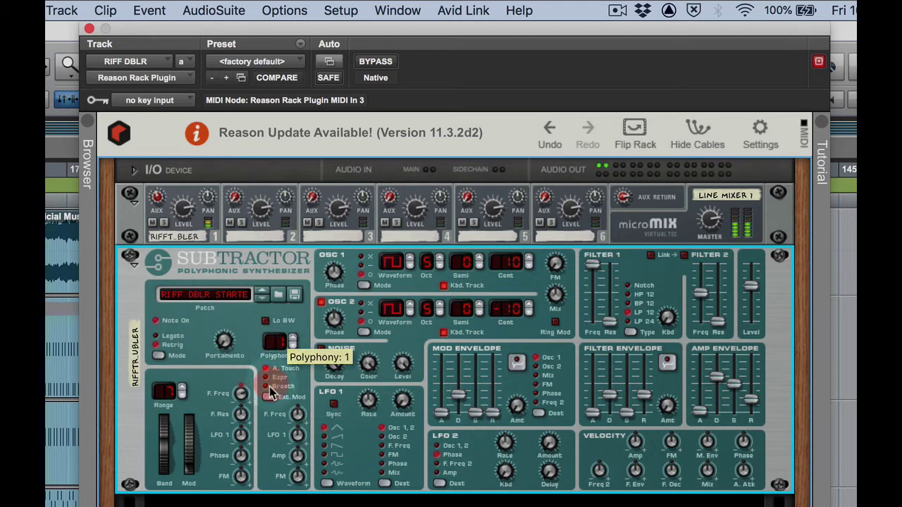
{"action": "left_click_drag", "start_coordinate": [224, 343], "coordinate": [229, 321]}
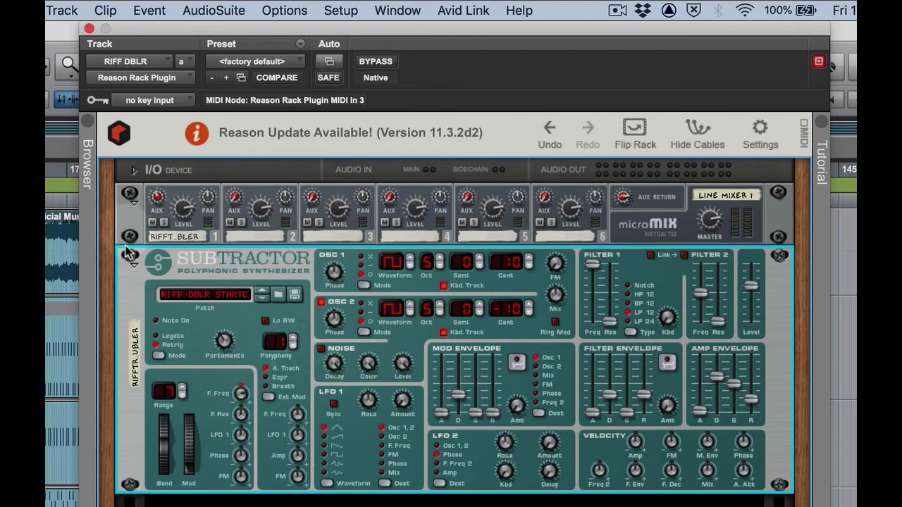
Add a Scream 4 Distortion with the Tube damage type below the Subtractor and lower the line mixer's channel 1 level
{"action": "left_click", "coordinate": [88, 131]}
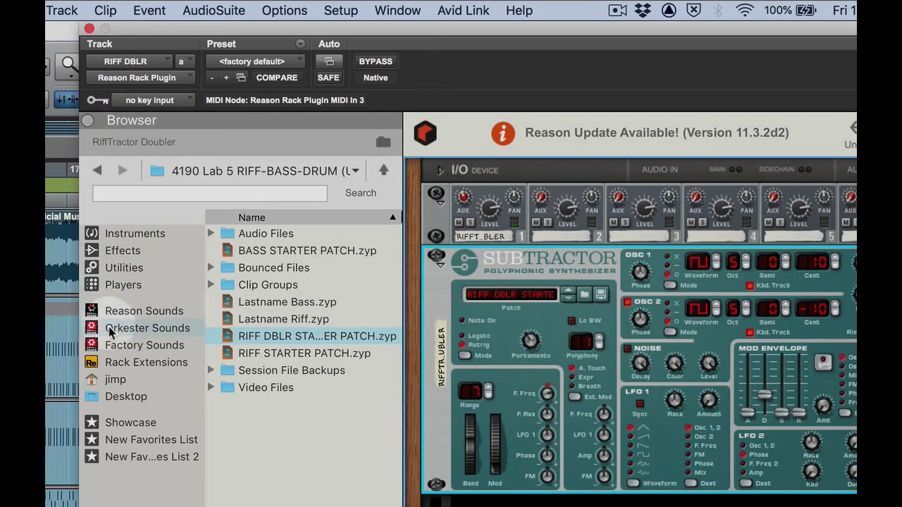
{"action": "left_click", "coordinate": [121, 251]}
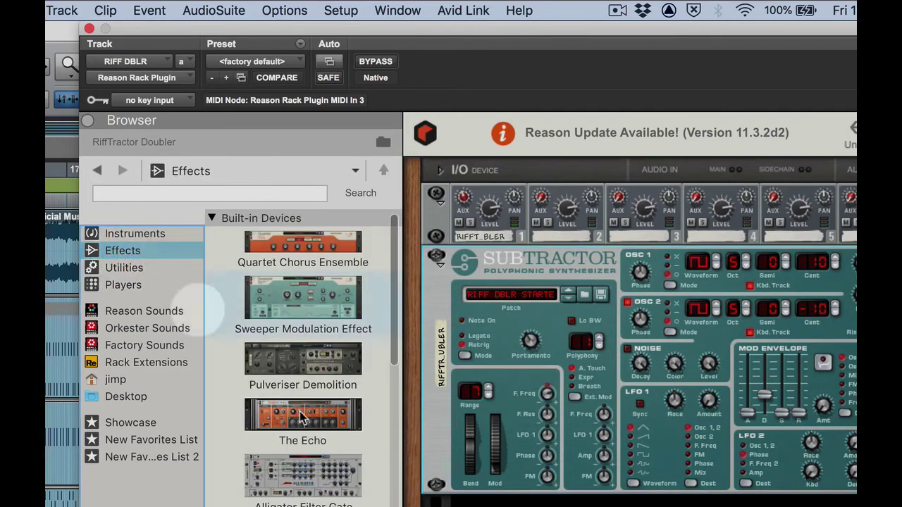
{"action": "left_click_drag", "start_coordinate": [227, 409], "coordinate": [580, 373]}
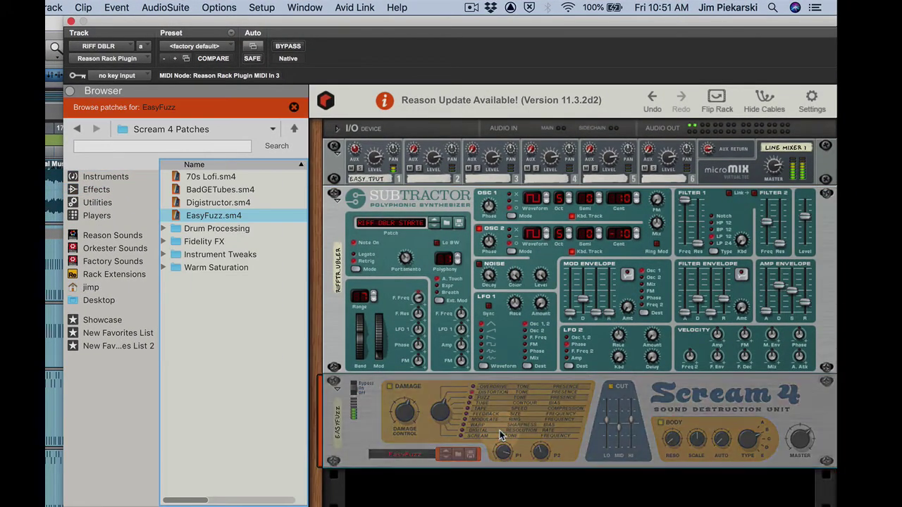
{"action": "left_click", "coordinate": [441, 413]}
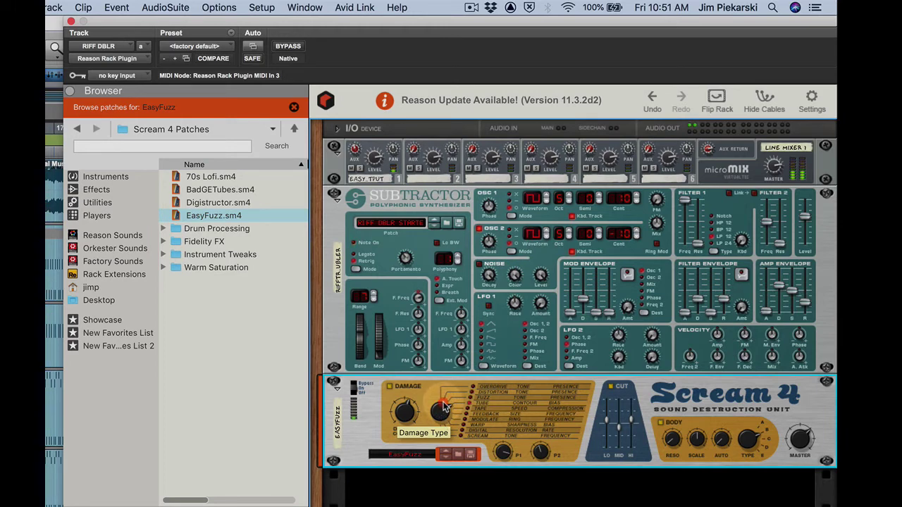
{"action": "left_click_drag", "start_coordinate": [342, 20], "coordinate": [243, 20]}
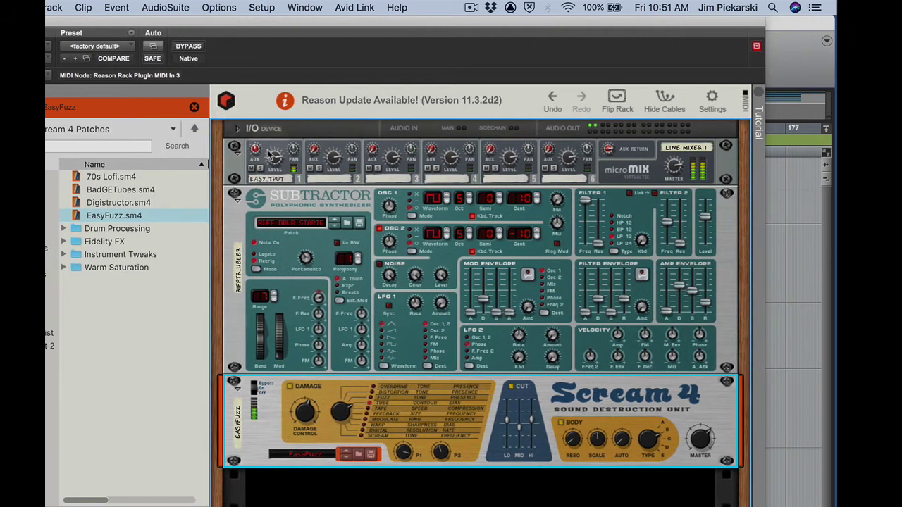
{"action": "left_click_drag", "start_coordinate": [271, 156], "coordinate": [275, 171]}
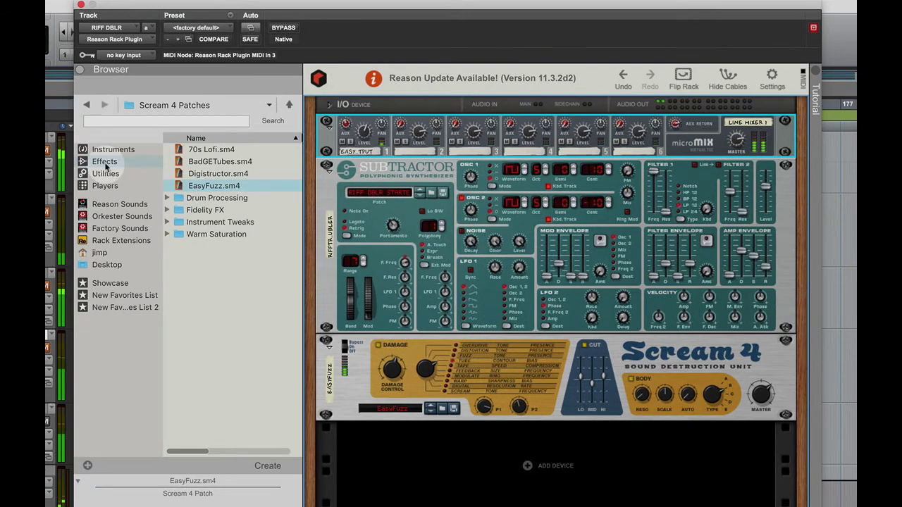
Add an RV7000 MkII Reverb below the Scream 4 in the rack
{"action": "left_click", "coordinate": [0, 192]}
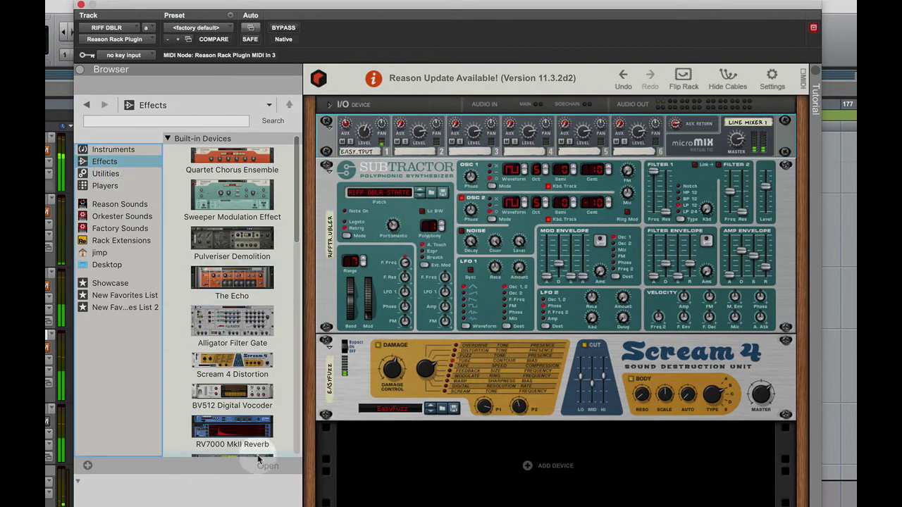
{"action": "left_click", "coordinate": [211, 435]}
{"action": "left_click_drag", "start_coordinate": [212, 435], "coordinate": [489, 483]}
On the rack's rear, clear the device cables and route the Subtractor's main output through Scream 4's left jacks into mixer channel 1's left input
{"action": "key", "text": "Tab"}
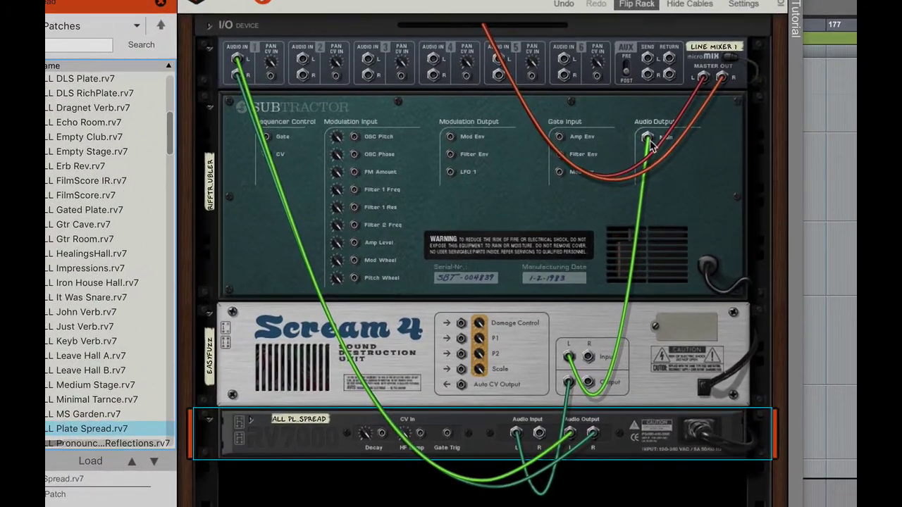
{"action": "left_click_drag", "start_coordinate": [650, 143], "coordinate": [578, 435]}
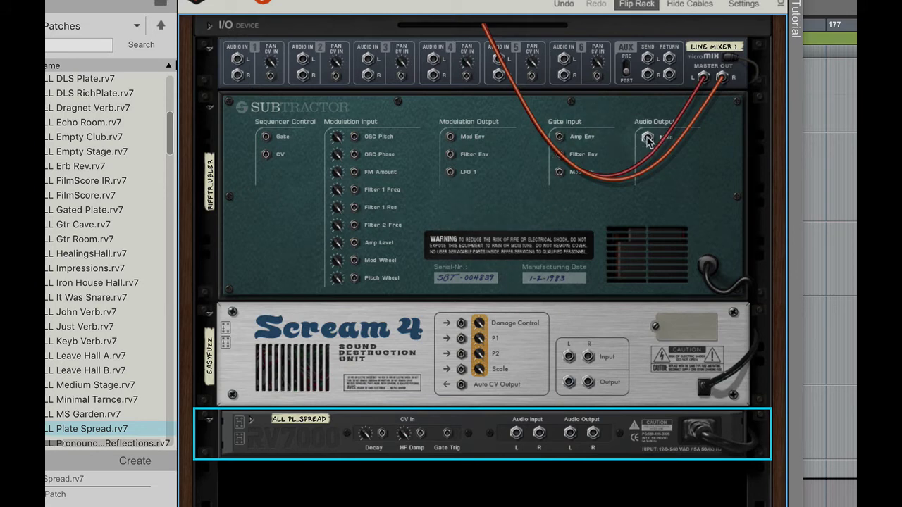
{"action": "left_click_drag", "start_coordinate": [647, 140], "coordinate": [266, 138]}
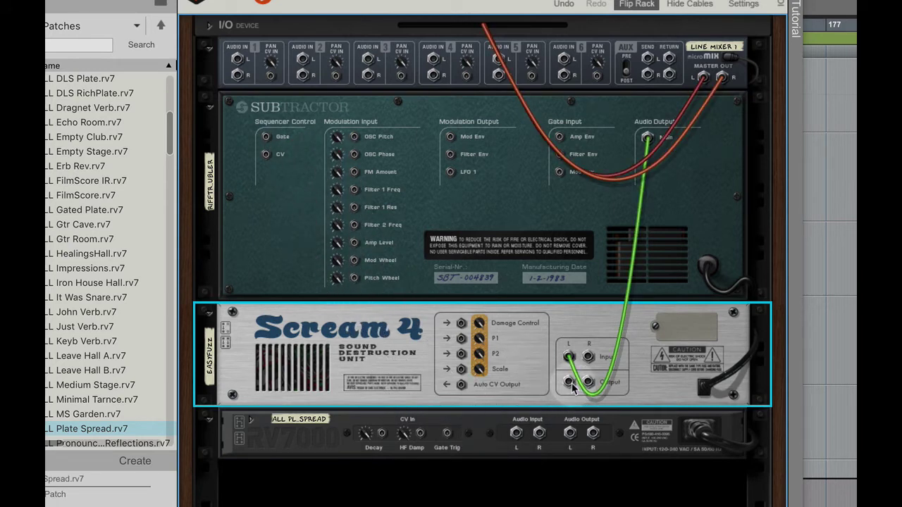
{"action": "left_click_drag", "start_coordinate": [570, 384], "coordinate": [239, 60]}
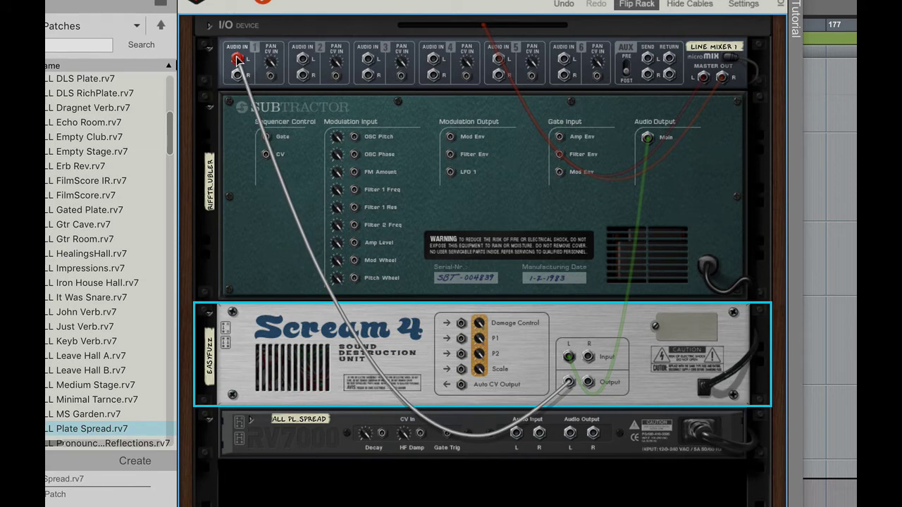
{"action": "left_click_drag", "start_coordinate": [239, 59], "coordinate": [239, 59]}
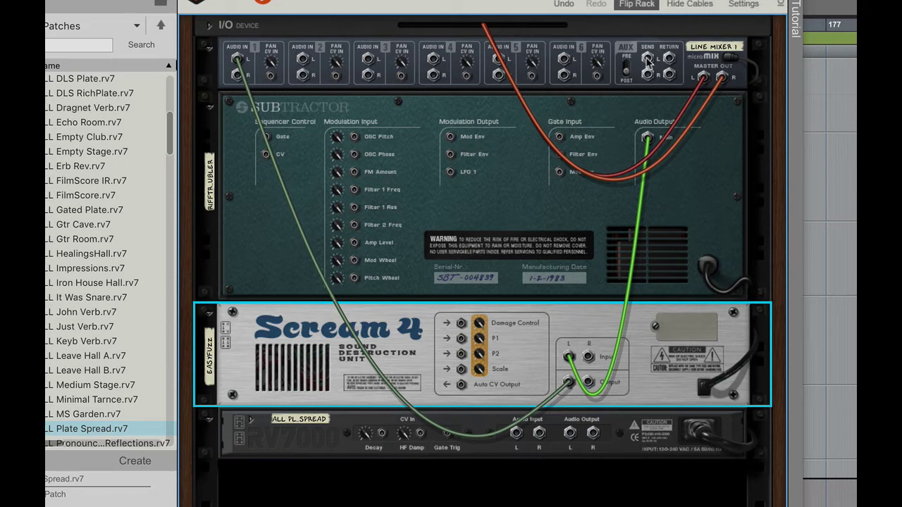
Connect the mixer's aux send to the RV7000 inputs and the RV7000 outputs to the aux return, and show the rack's front again
{"action": "left_click_drag", "start_coordinate": [647, 59], "coordinate": [516, 435]}
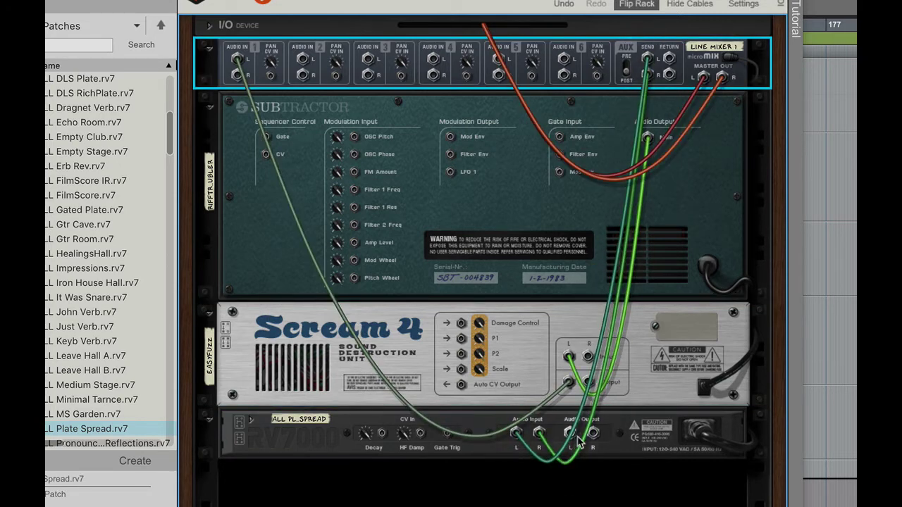
{"action": "left_click_drag", "start_coordinate": [572, 437], "coordinate": [669, 60]}
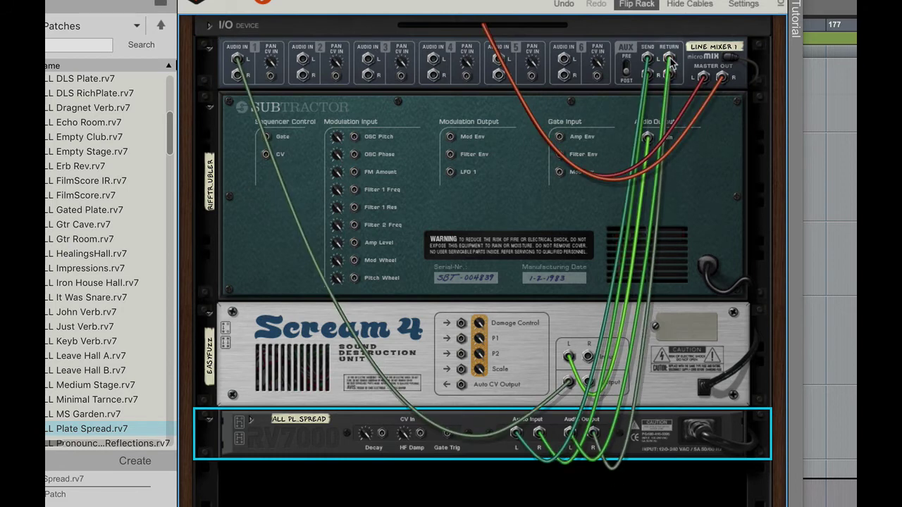
{"action": "key", "text": "Tab"}
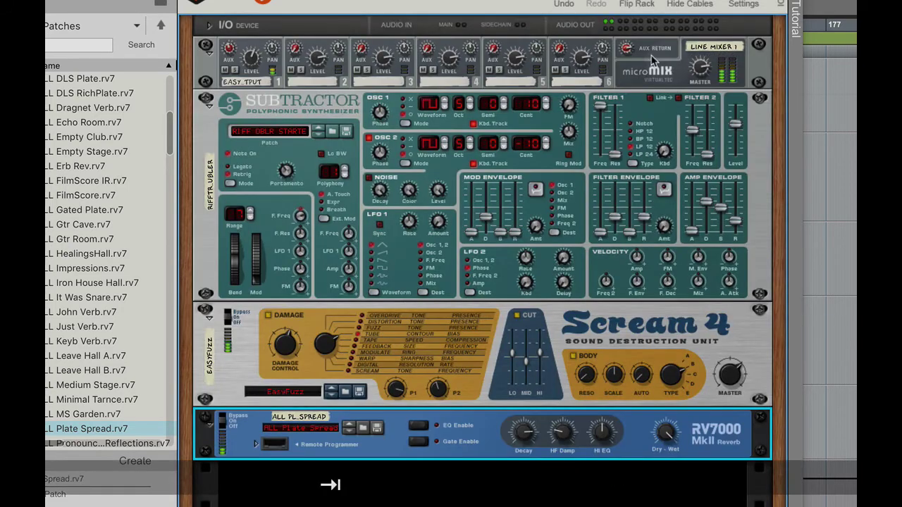
Raise the line mixer's channel 1 aux send to add reverb, and close the browser and the RIFF DBLR plugin window
{"action": "left_click", "coordinate": [229, 48]}
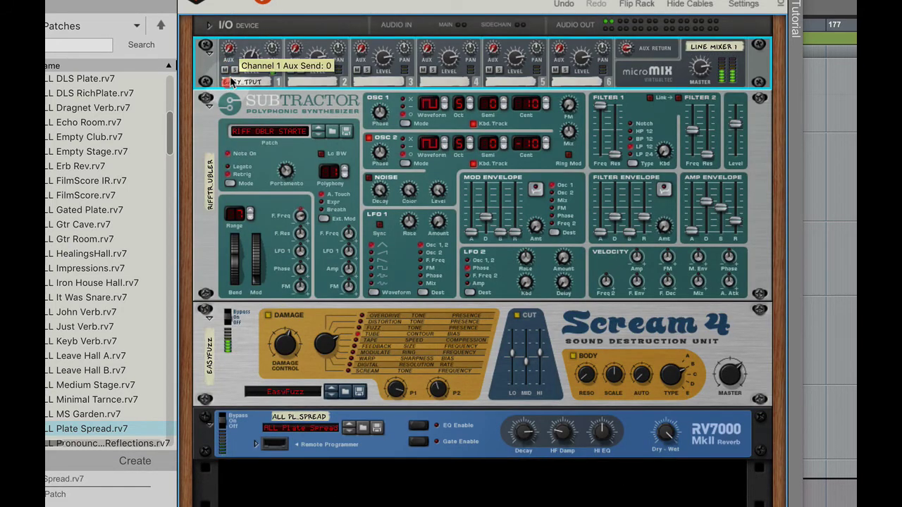
{"action": "left_click_drag", "start_coordinate": [229, 48], "coordinate": [234, 37]}
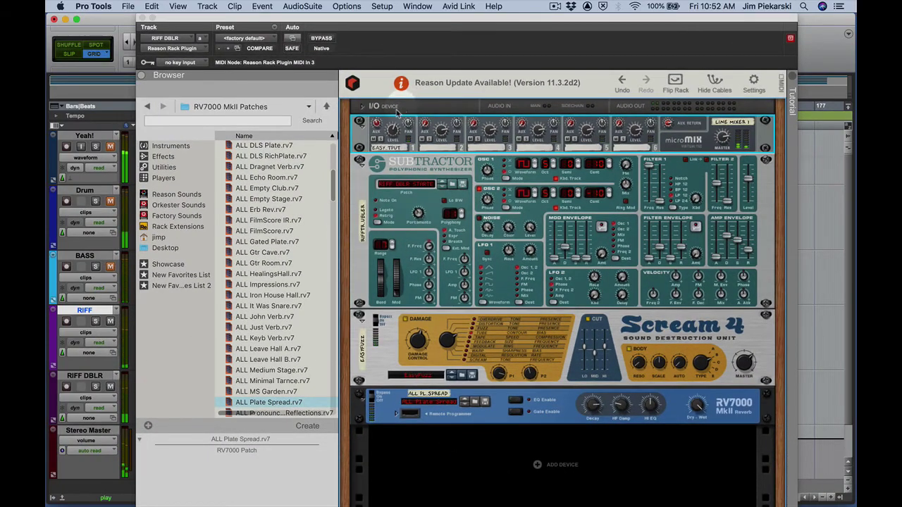
{"action": "left_click", "coordinate": [141, 75]}
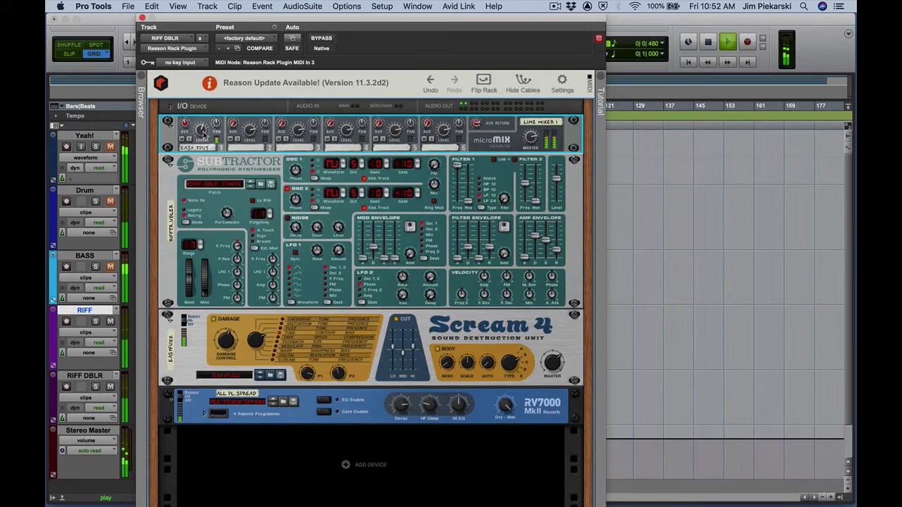
{"action": "mouse_move", "coordinate": [202, 132]}
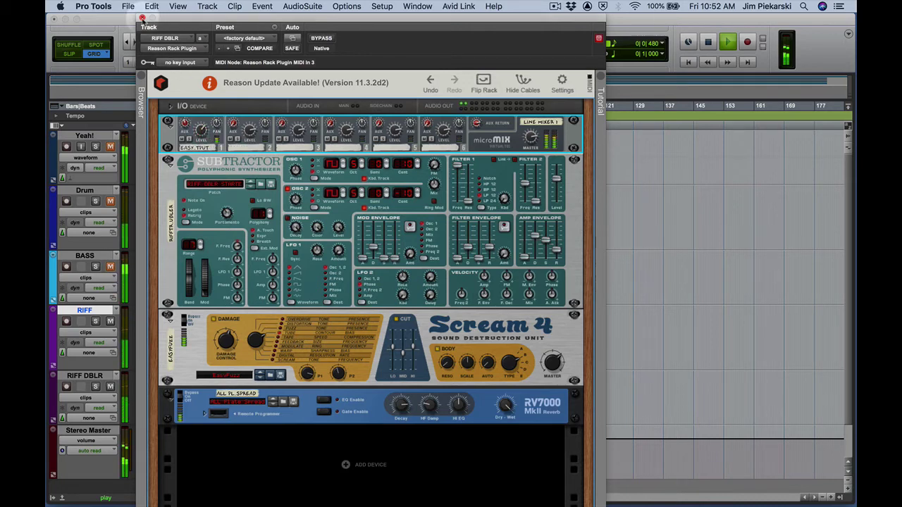
{"action": "left_click", "coordinate": [142, 18]}
Set the line mixer's channel 1 level to 80 in the RIFF track's Reason rack and close the plugin window
{"action": "key", "text": "super+equal"}
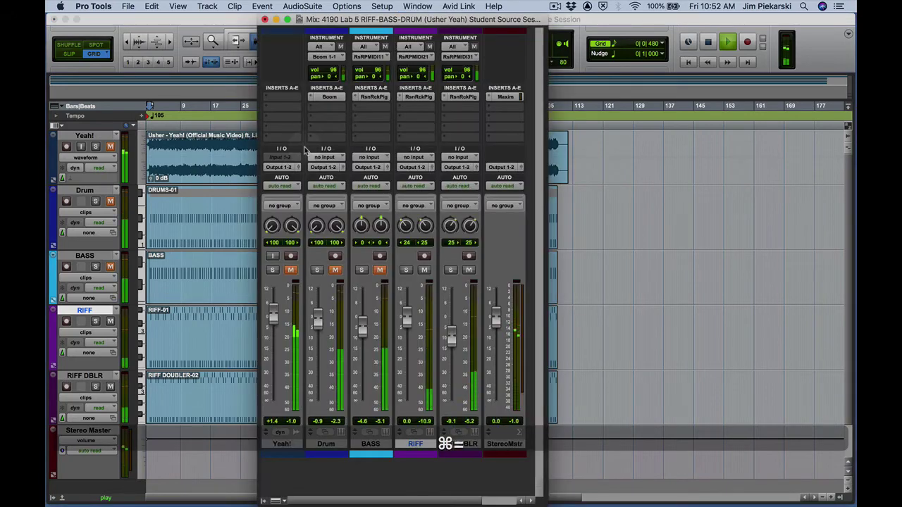
{"action": "left_click", "coordinate": [414, 98]}
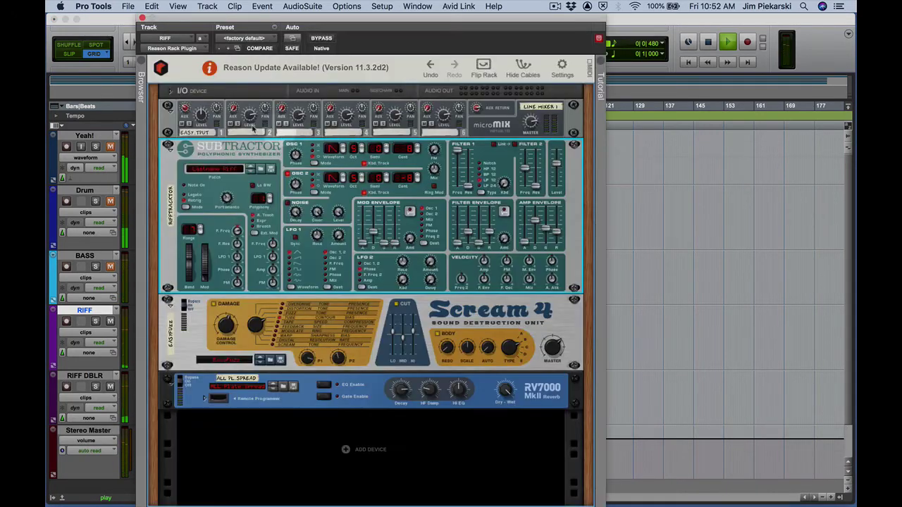
{"action": "left_click", "coordinate": [200, 115]}
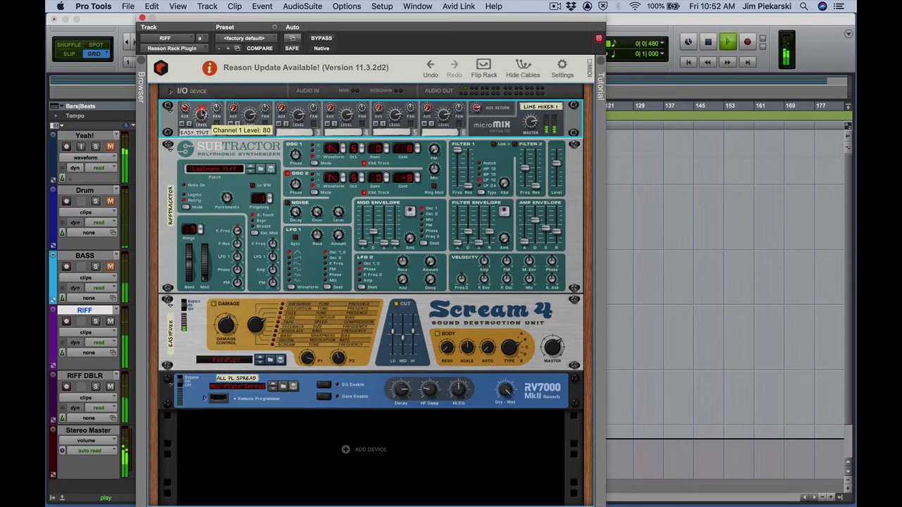
{"action": "left_click", "coordinate": [142, 18]}
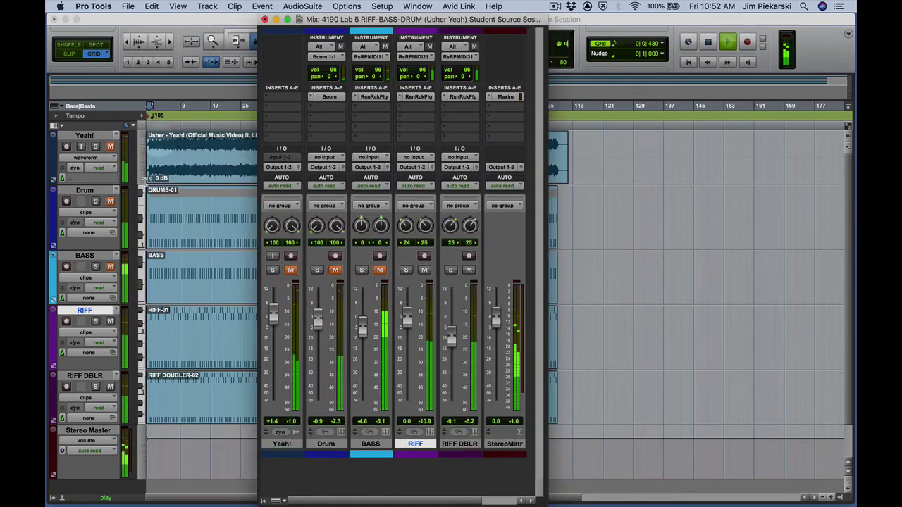
Unmute the BASS and Drum tracks to hear them together with both riff tracks
{"action": "left_click", "coordinate": [110, 267]}
{"action": "key", "text": "super+equal"}
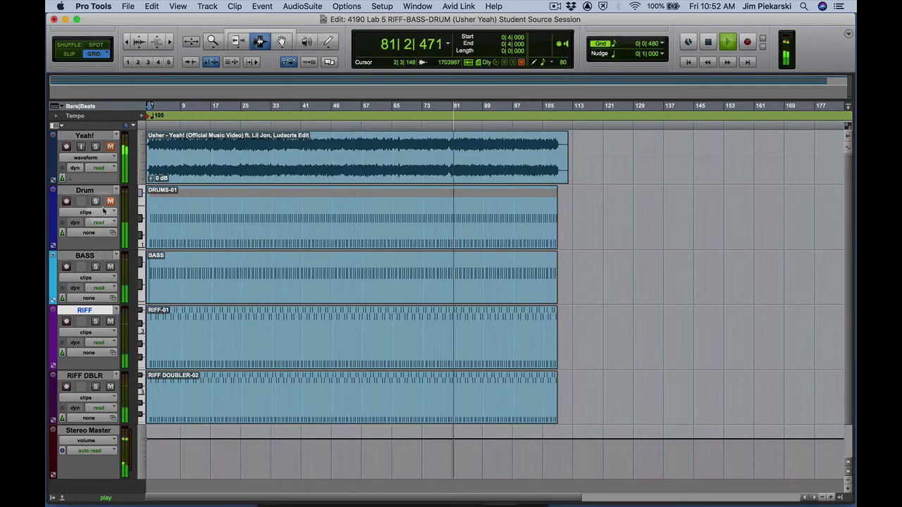
{"action": "left_click", "coordinate": [111, 201]}
{"action": "left_click", "coordinate": [191, 341]}
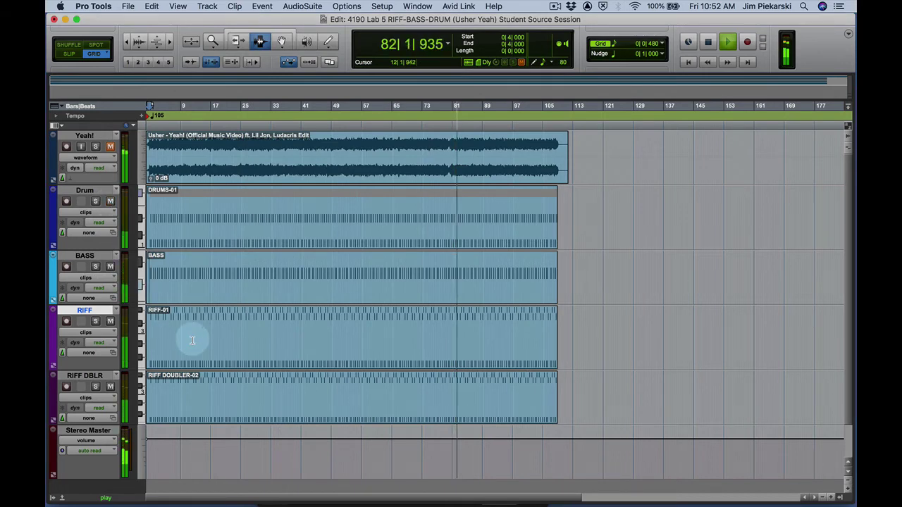
Set the track volumes to 0.0 dB for RIFF DBLR, -1.1 dB for BASS and +1.4 dB for Drum, and stop playback
{"action": "key", "text": "super+equal"}
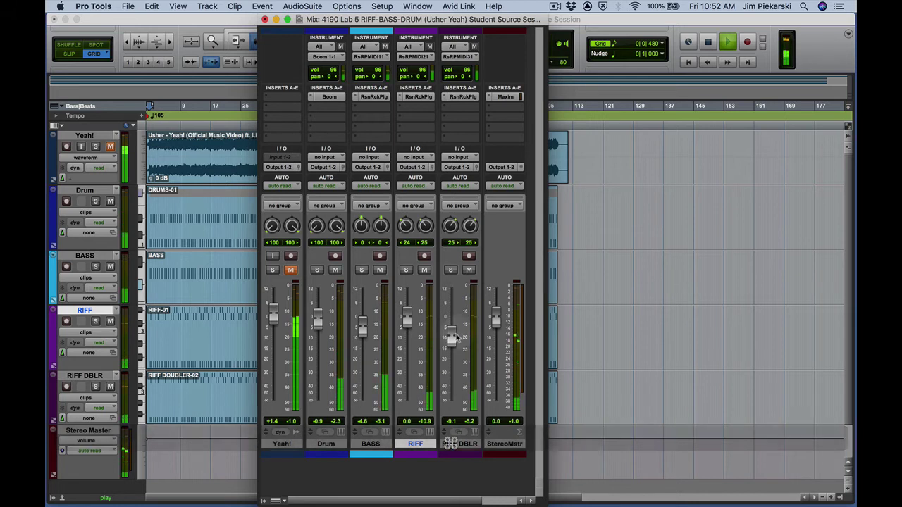
{"action": "left_click", "coordinate": [453, 337], "text": "alt"}
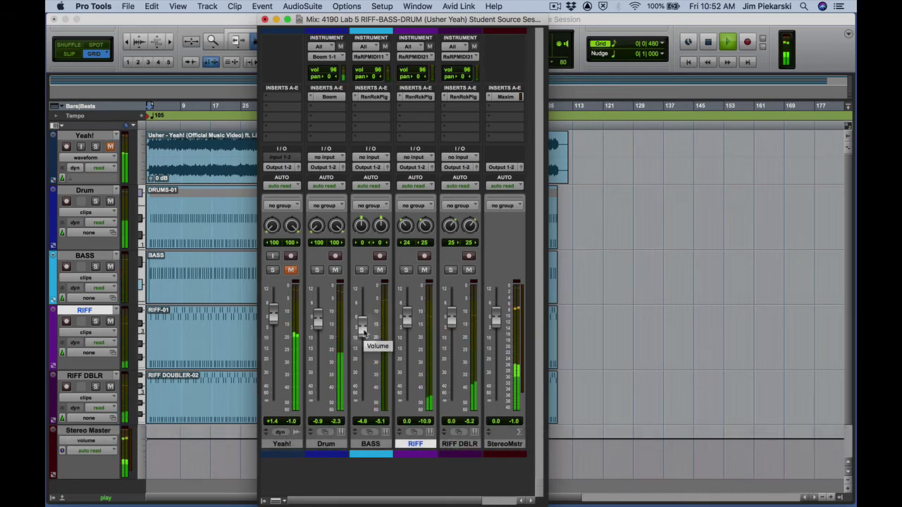
{"action": "left_click_drag", "start_coordinate": [364, 330], "coordinate": [326, 318]}
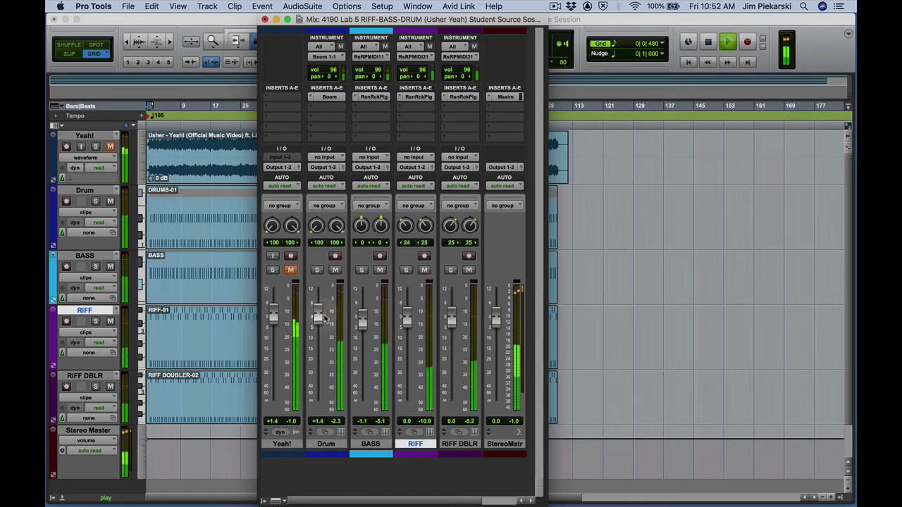
{"action": "key", "text": "space"}
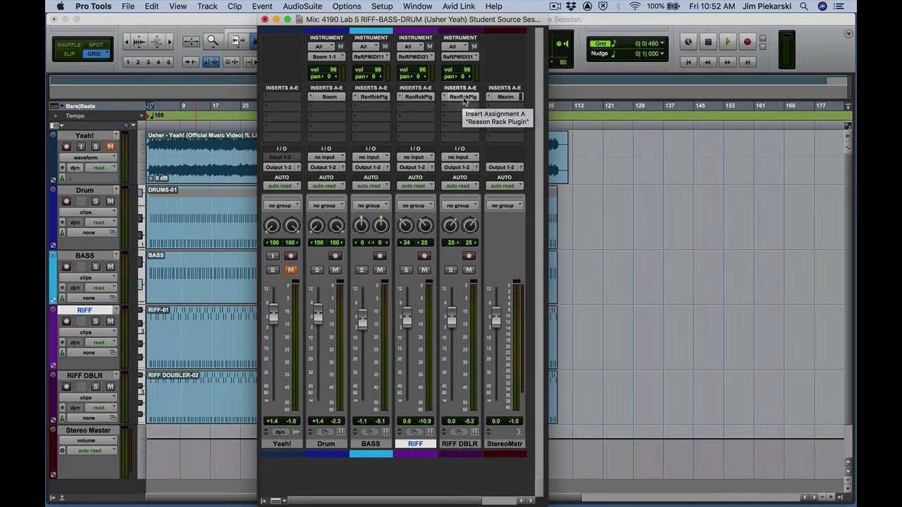
Save the RIFF DBLR track's Subtractor patch in the session folder as Lastname Riff Doubler.zyp
{"action": "left_click", "coordinate": [463, 98]}
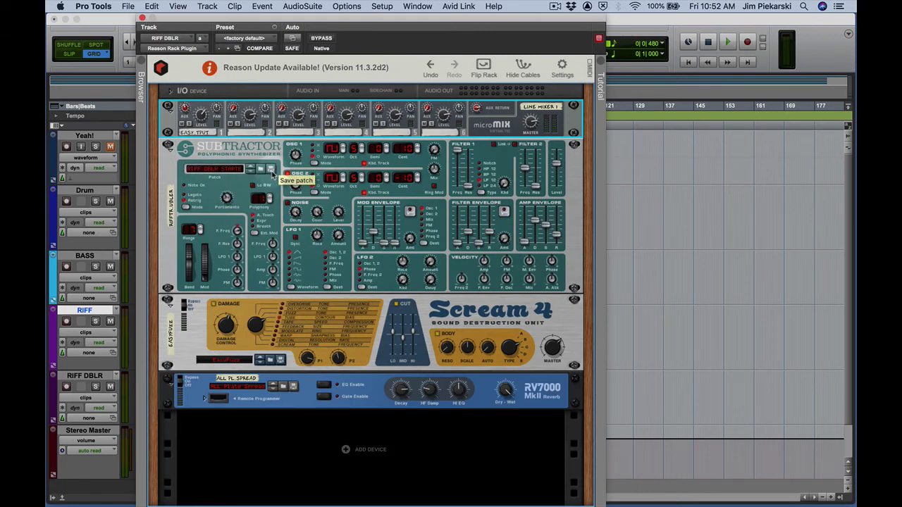
{"action": "left_click", "coordinate": [271, 171]}
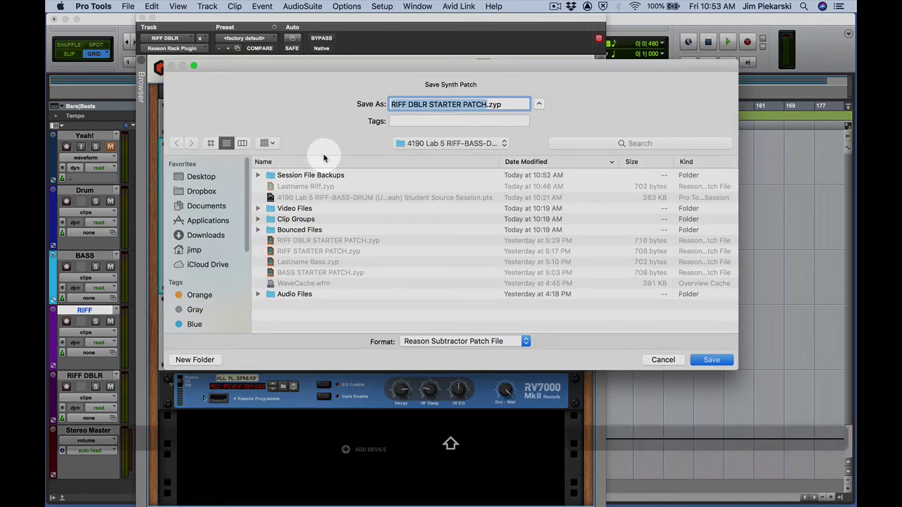
{"action": "type", "text": "Las"}
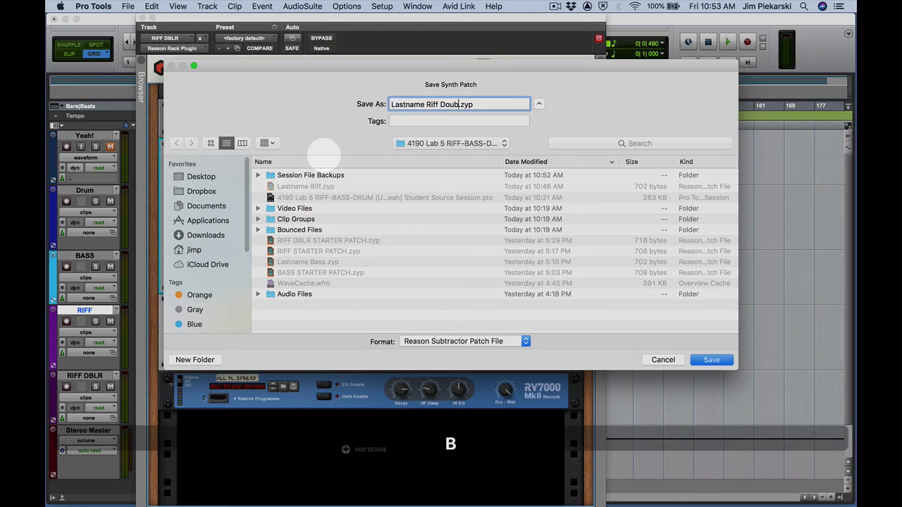
{"action": "type", "text": "tname Riff Doubler"}
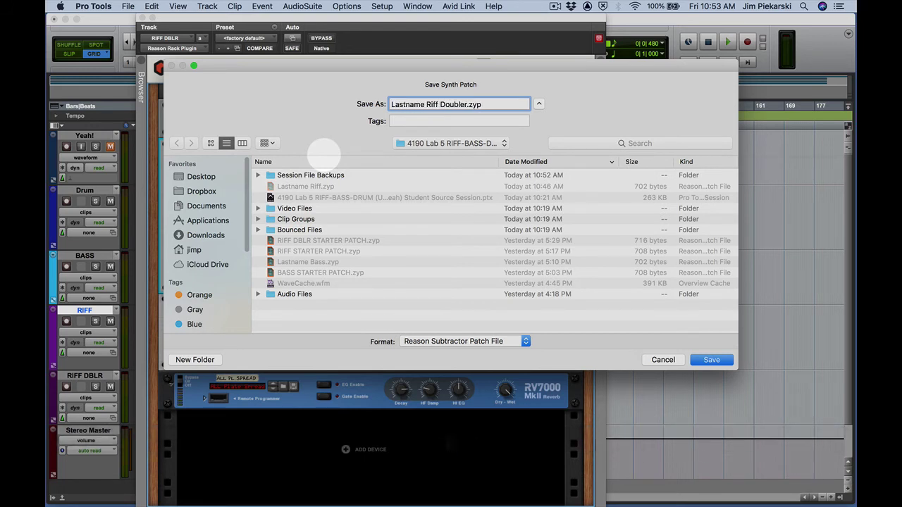
{"action": "left_click", "coordinate": [710, 360]}
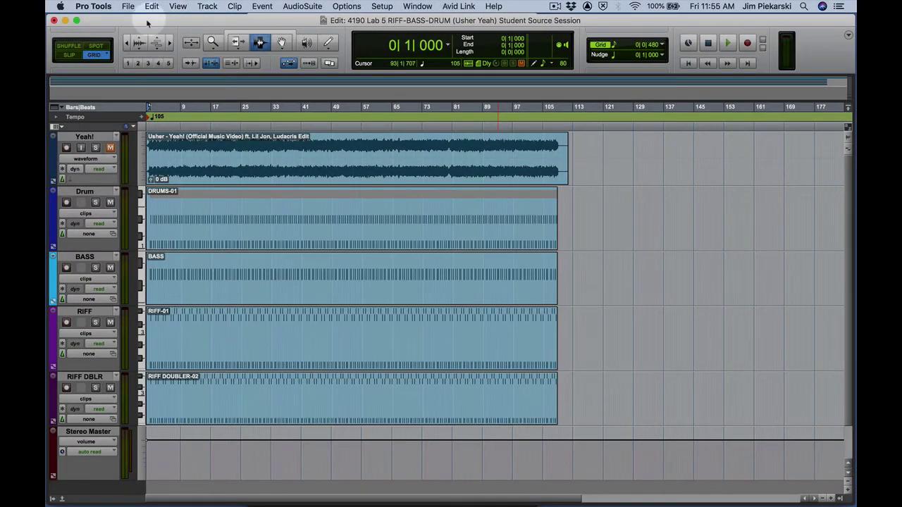
Save the session and quit Pro Tools
{"action": "left_click", "coordinate": [94, 7]}
{"action": "mouse_move", "coordinate": [127, 7]}
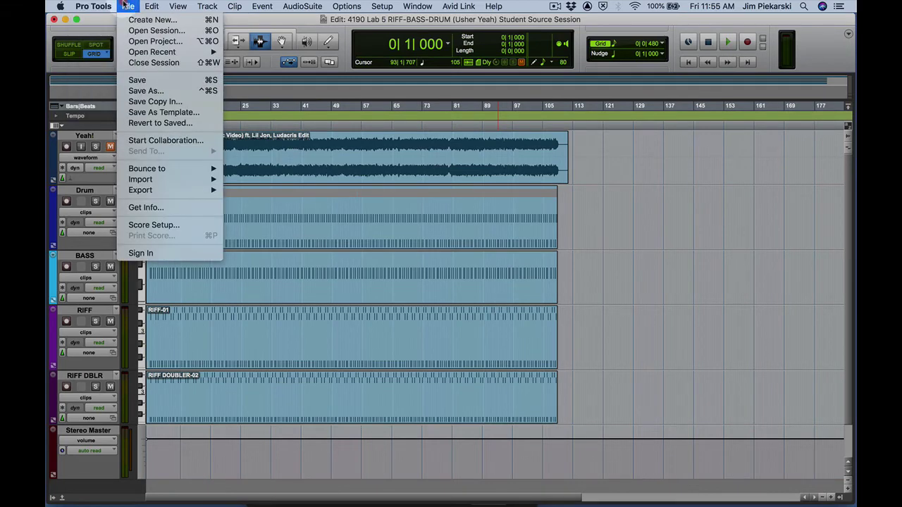
{"action": "left_click", "coordinate": [137, 81]}
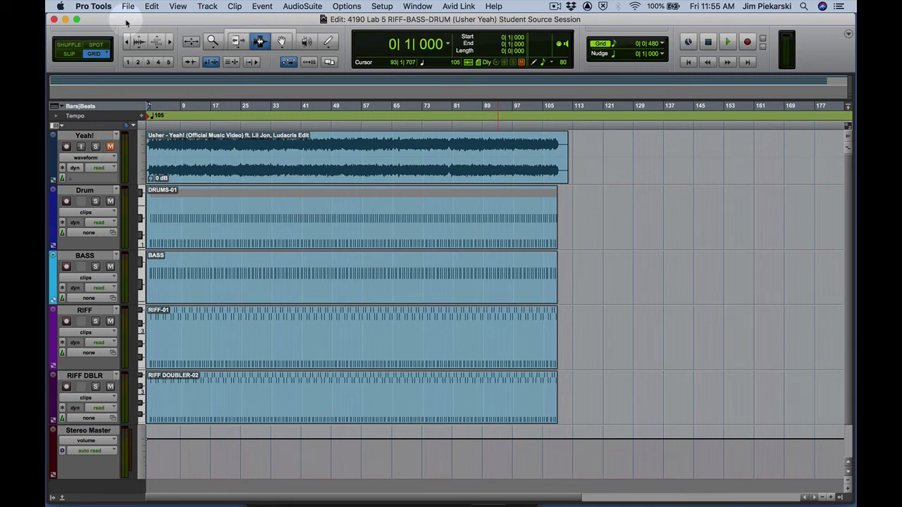
{"action": "key", "text": "super"}
{"action": "key", "text": "super+q"}
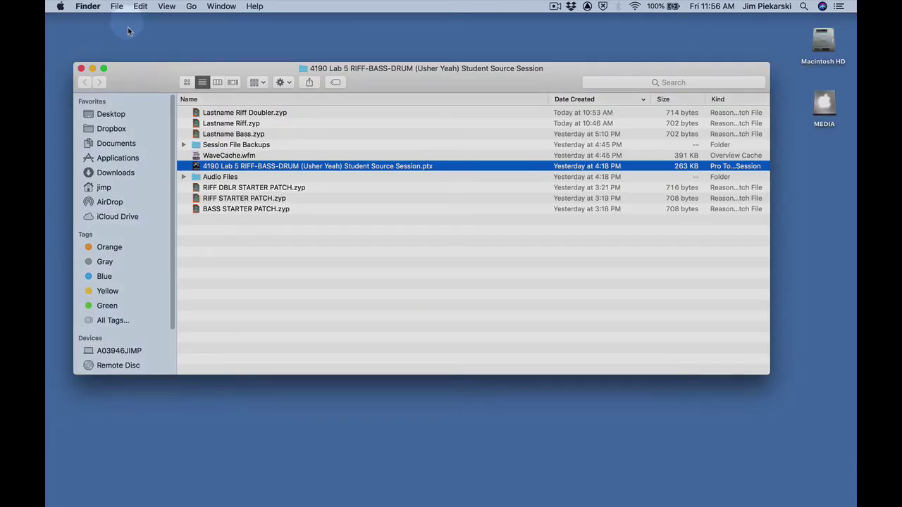
Close the session folder, reopen it from the desktop, and rename the .ptx session file as Lastname Lab 5
{"action": "left_click", "coordinate": [81, 69]}
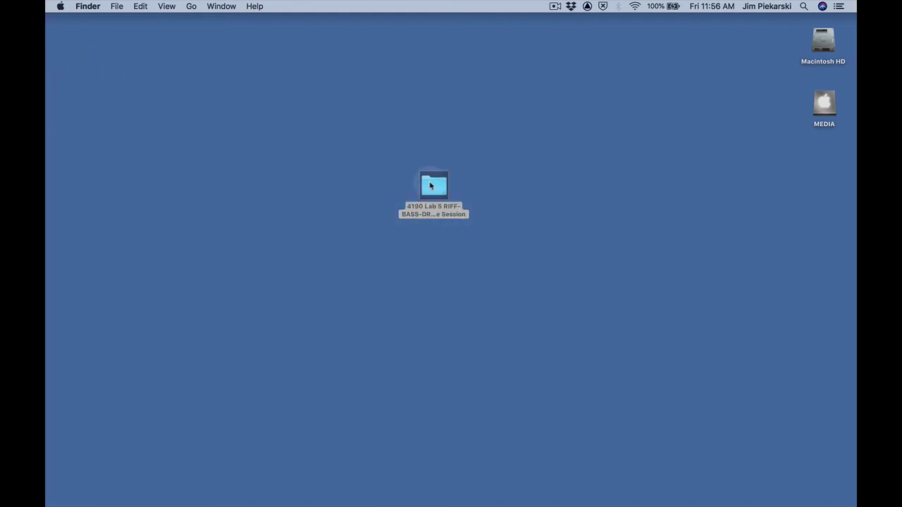
{"action": "double_click", "coordinate": [429, 185]}
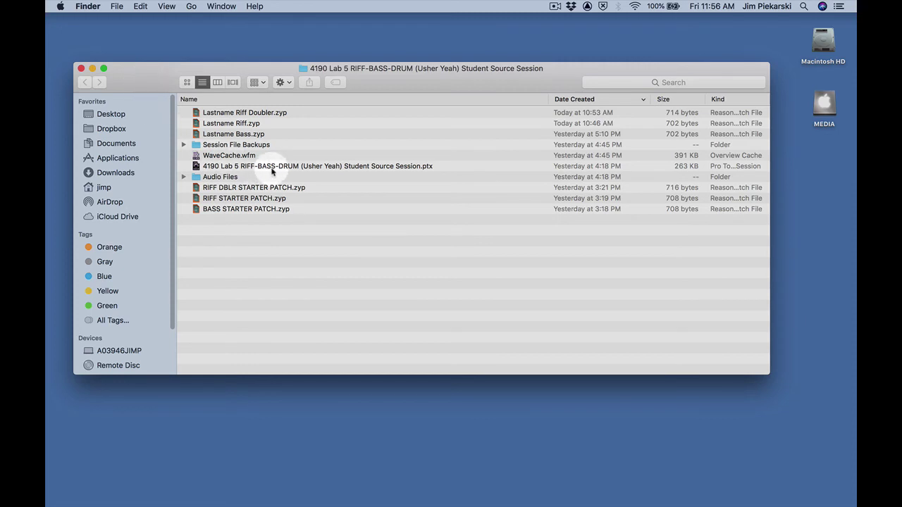
{"action": "left_click", "coordinate": [319, 169]}
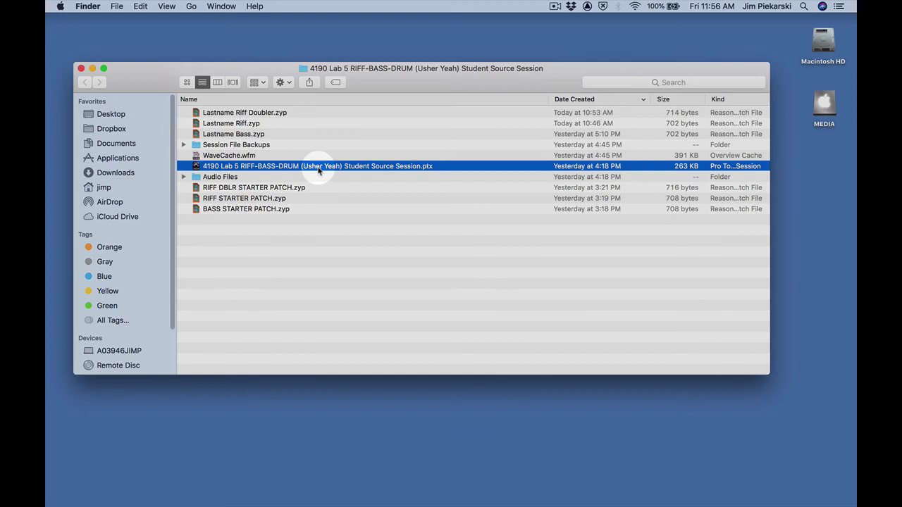
{"action": "key", "text": "Return"}
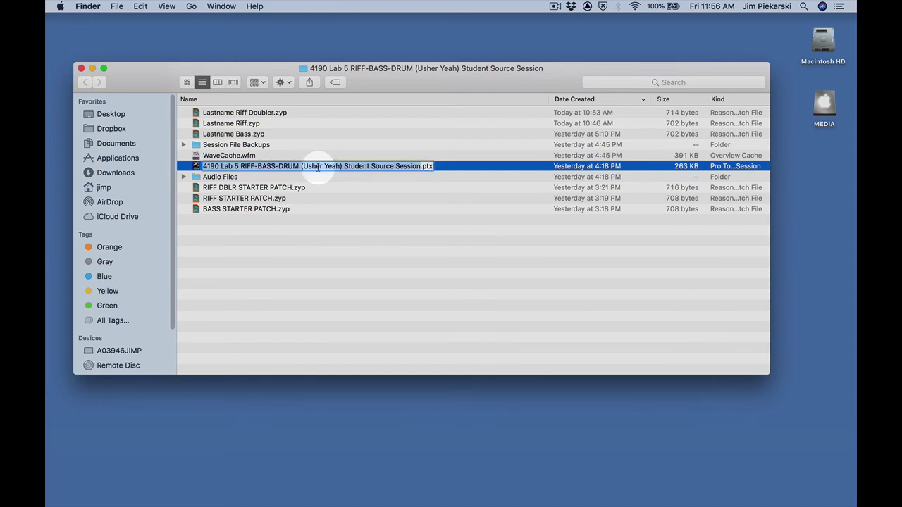
{"action": "type", "text": "Last"}
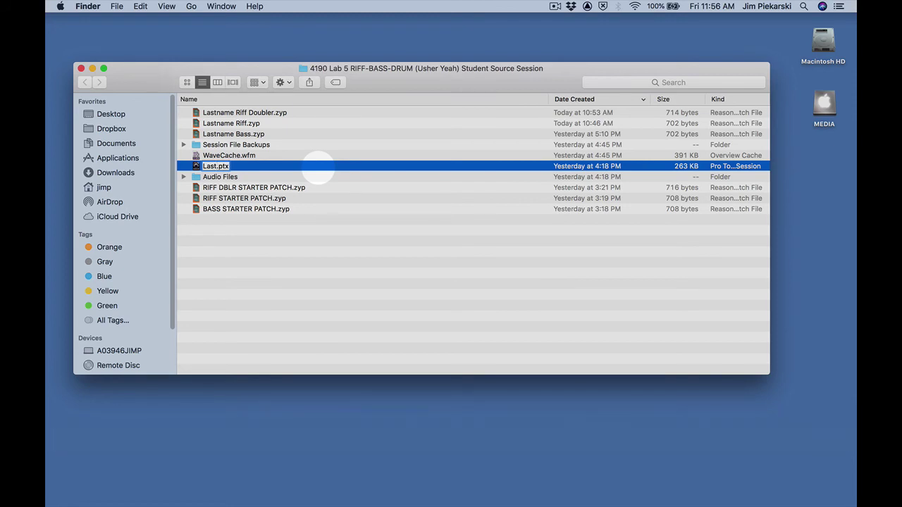
{"action": "type", "text": "name La"}
{"action": "type", "text": "b 5"}
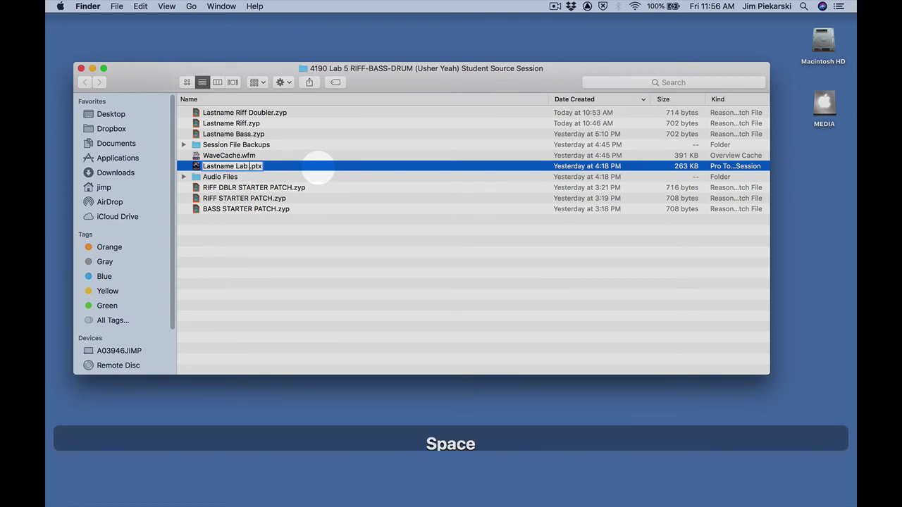
{"action": "key", "text": "Return"}
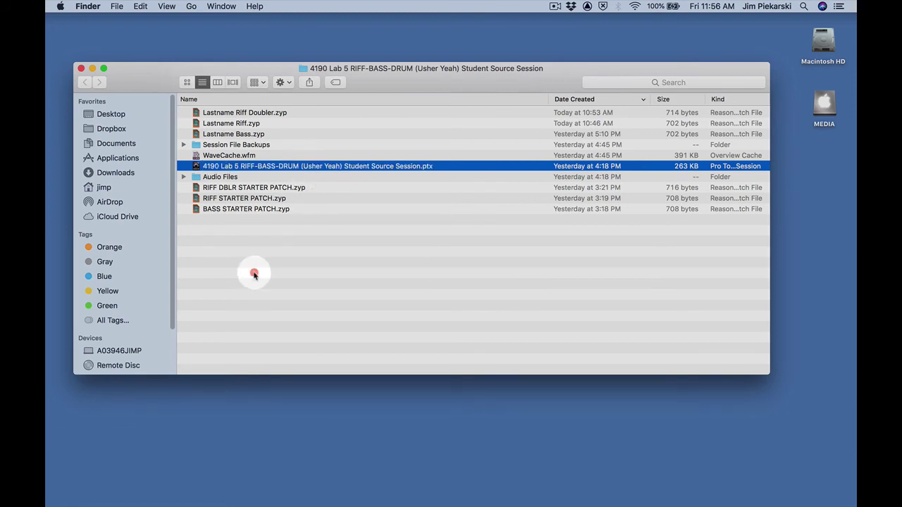
Close the folder window and rename the session folder on the desktop as Lastname Lab 5
{"action": "left_click", "coordinate": [81, 68]}
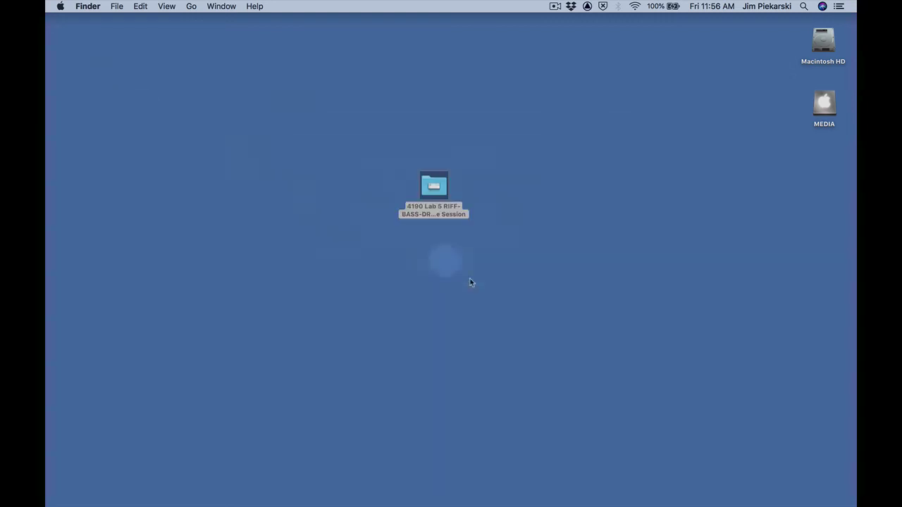
{"action": "left_click", "coordinate": [433, 197]}
{"action": "key", "text": "Return"}
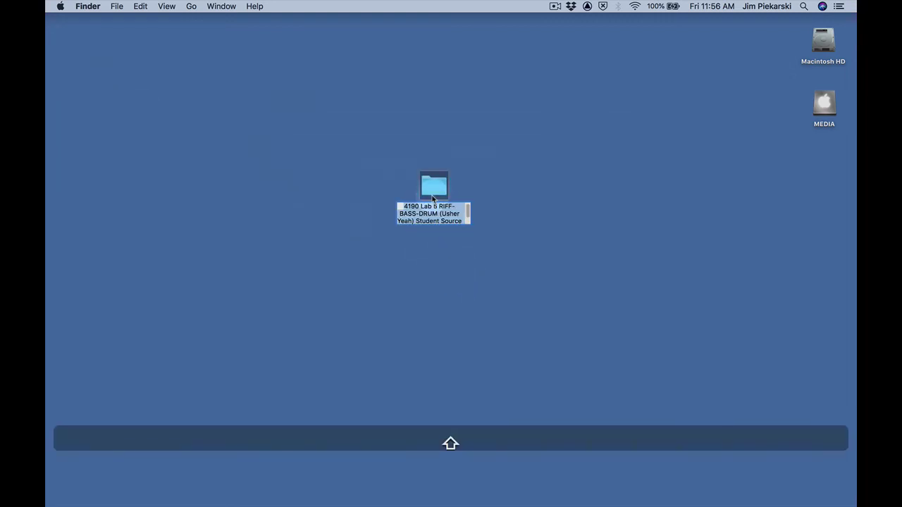
{"action": "type", "text": "Las"}
{"action": "key", "text": "BackSpace"}
{"action": "key", "text": "BackSpace"}
{"action": "key", "text": "BackSpace"}
{"action": "key", "text": "BackSpace"}
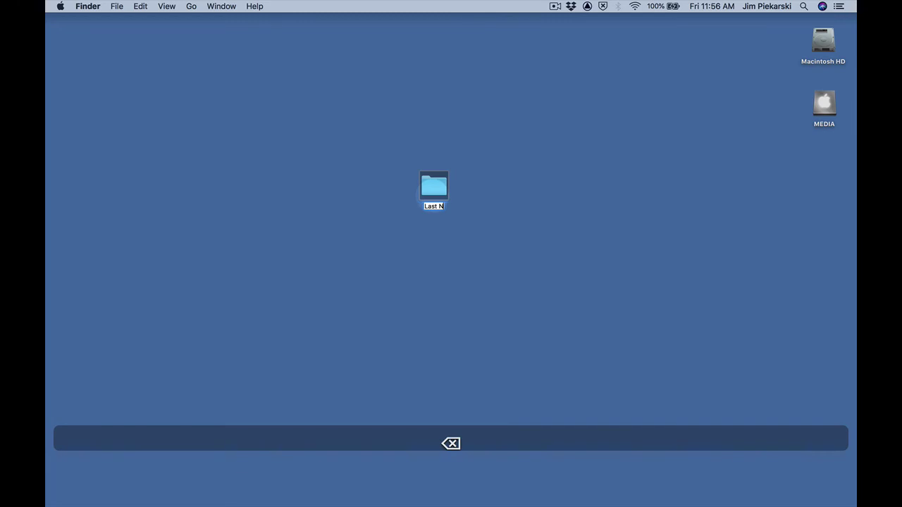
{"action": "type", "text": "name Lab 5"}
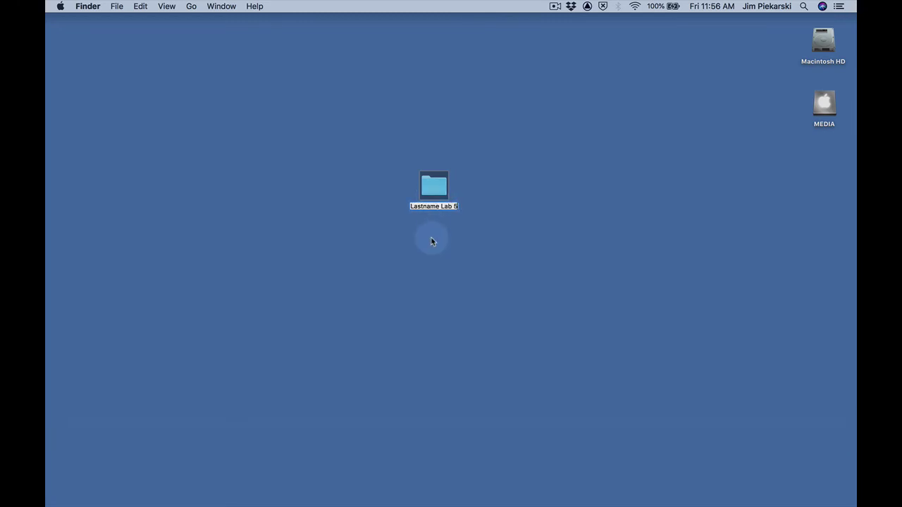
{"action": "key", "text": "Return"}
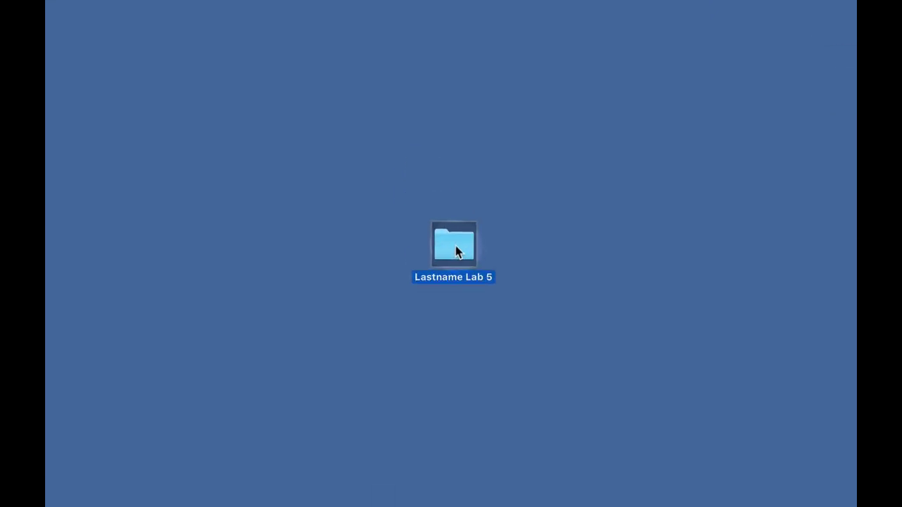
Compress the Lastname Lab 5 folder into a zip archive and place the archive beside the folder
{"action": "right_click", "coordinate": [459, 255]}
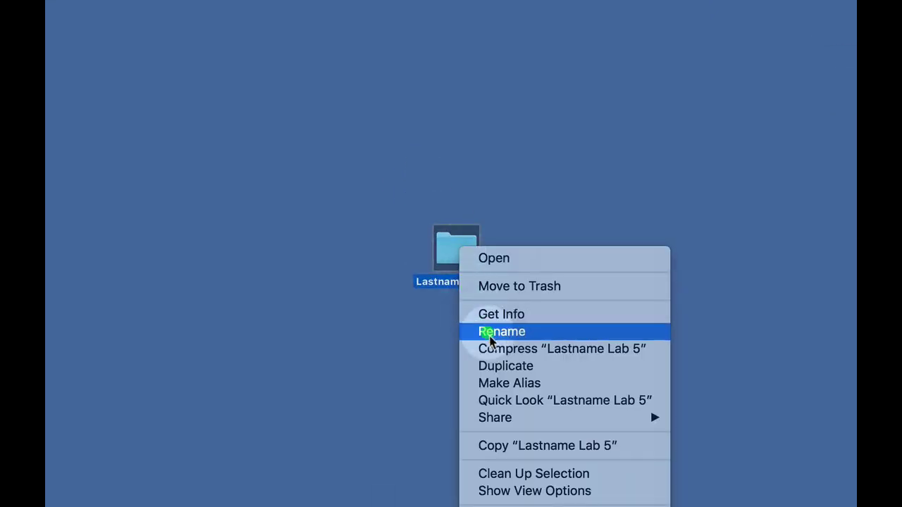
{"action": "left_click", "coordinate": [497, 350]}
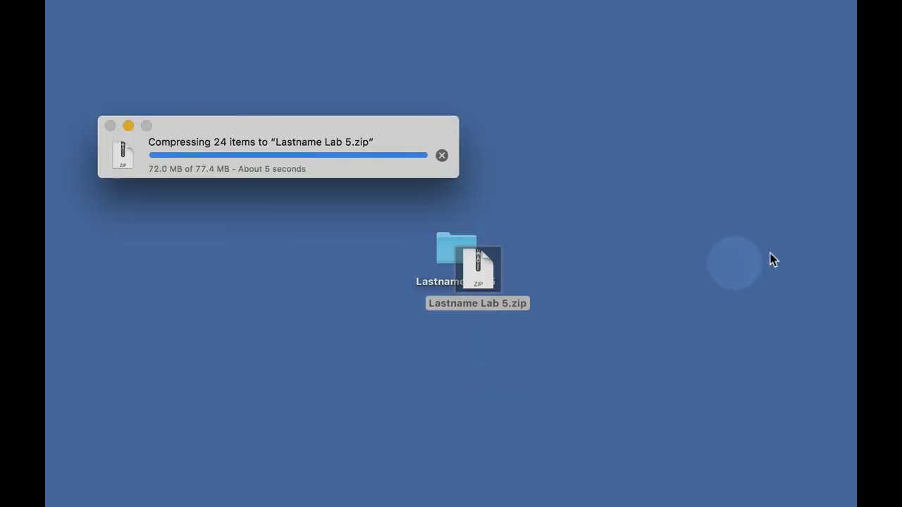
{"action": "left_click_drag", "start_coordinate": [476, 279], "coordinate": [630, 224]}
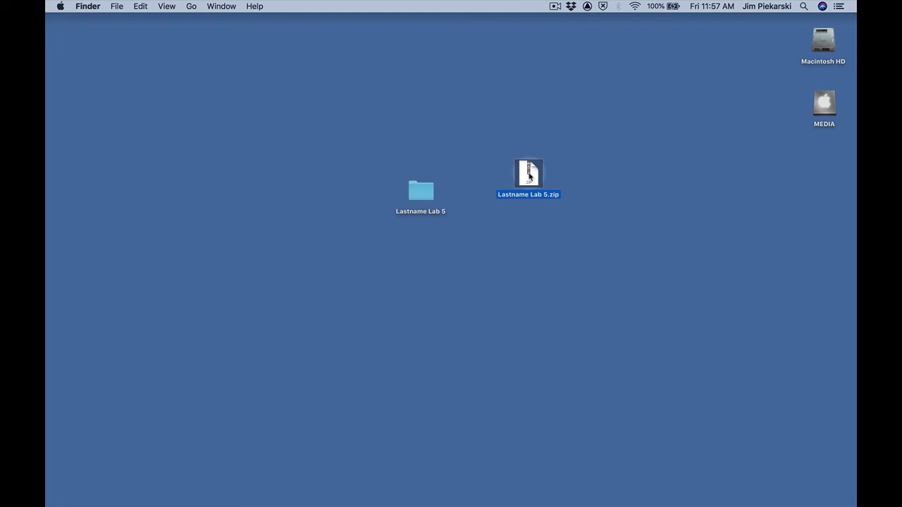
{"action": "left_click_drag", "start_coordinate": [530, 176], "coordinate": [492, 194]}
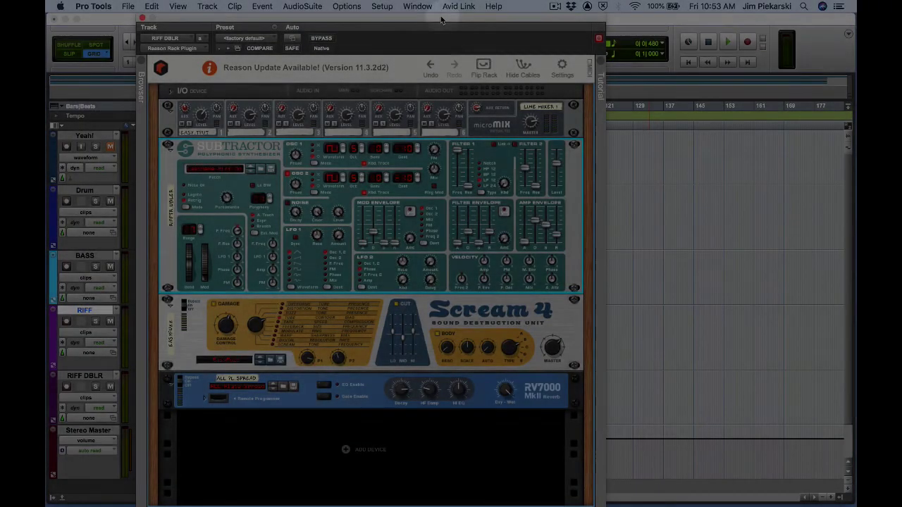
Move the RIFF DBLR plugin window aside to uncover the start of the tracks
{"action": "left_click_drag", "start_coordinate": [441, 19], "coordinate": [484, 22]}
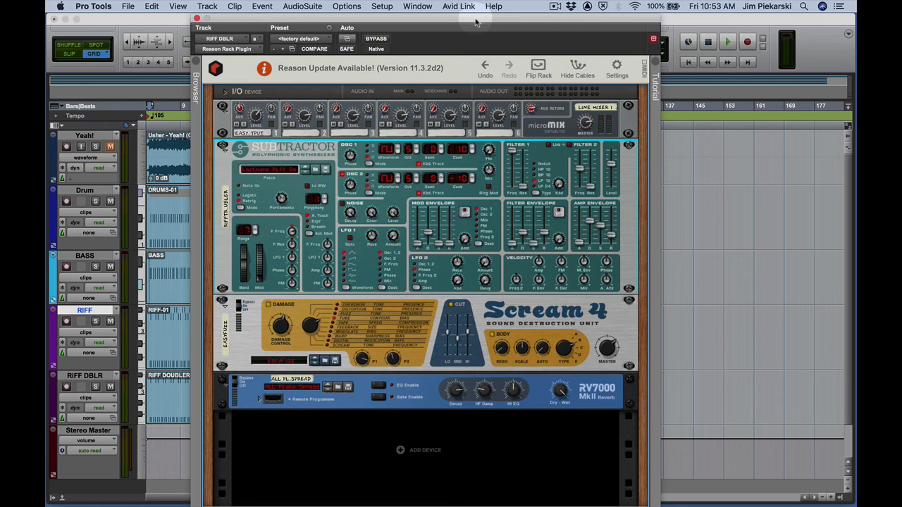